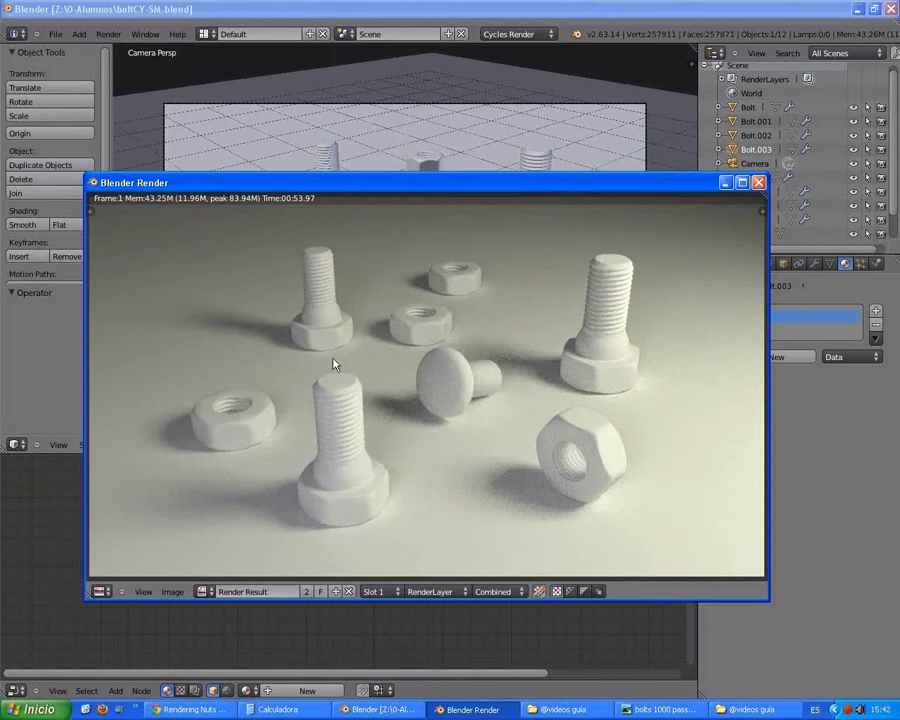
# Step: Close the finished render window and switch the viewport shading to Rendered
pyautogui.moveTo(375, 196); pyautogui.dragTo(383, 86)
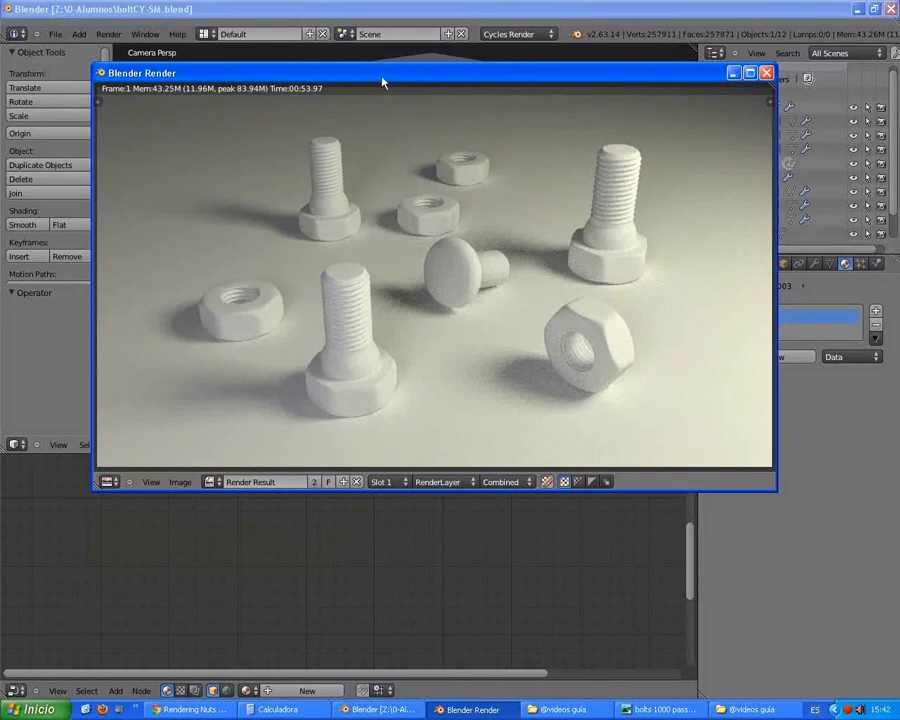
pyautogui.moveTo(383, 83); pyautogui.dragTo(384, 163)
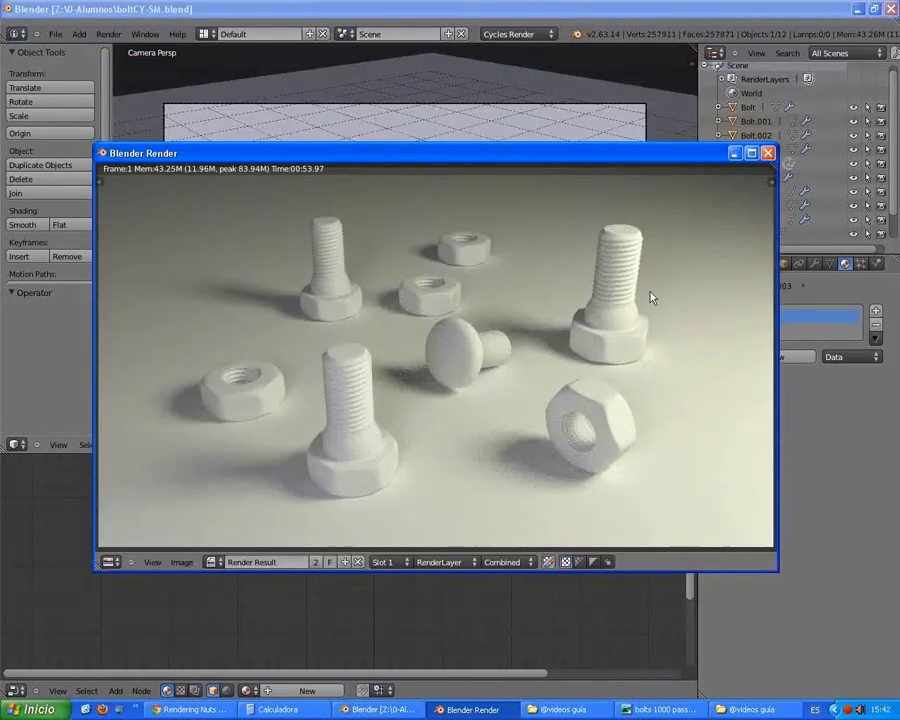
pyautogui.press('Escape')
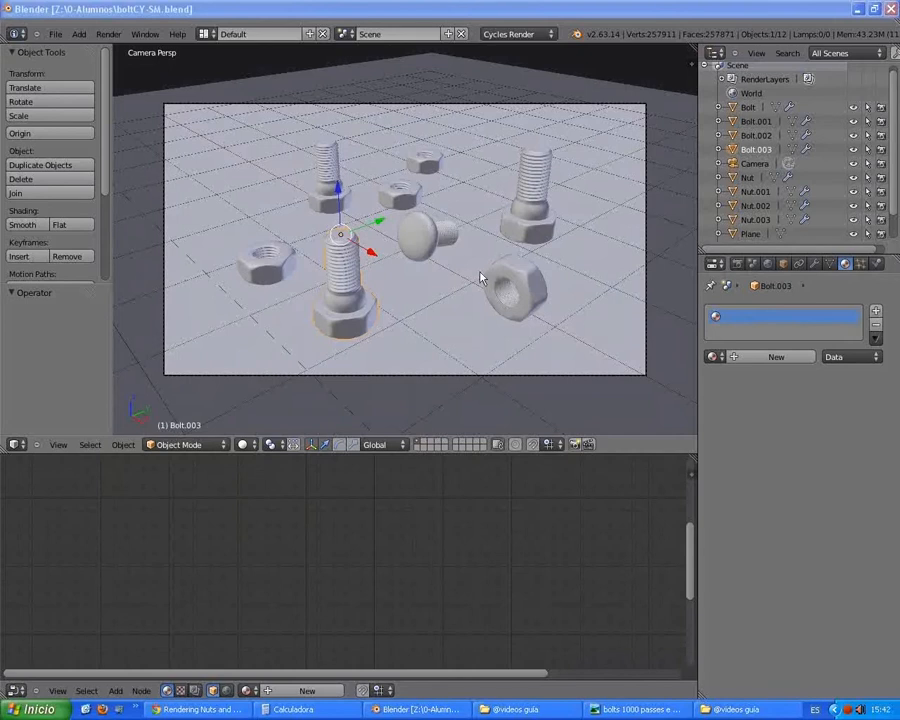
pyautogui.click(251, 445)
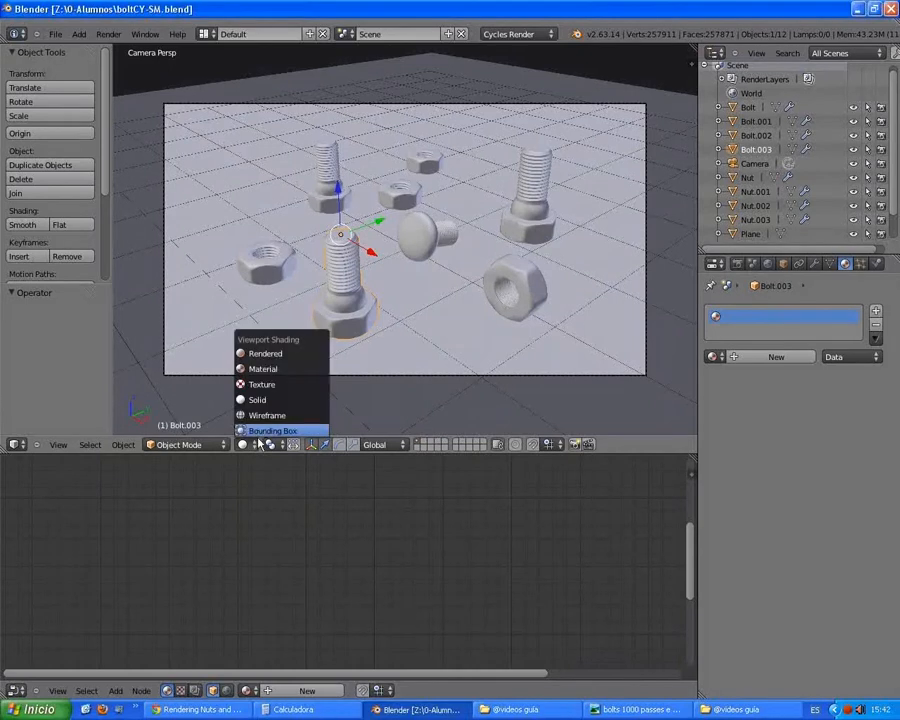
pyautogui.click(289, 356)
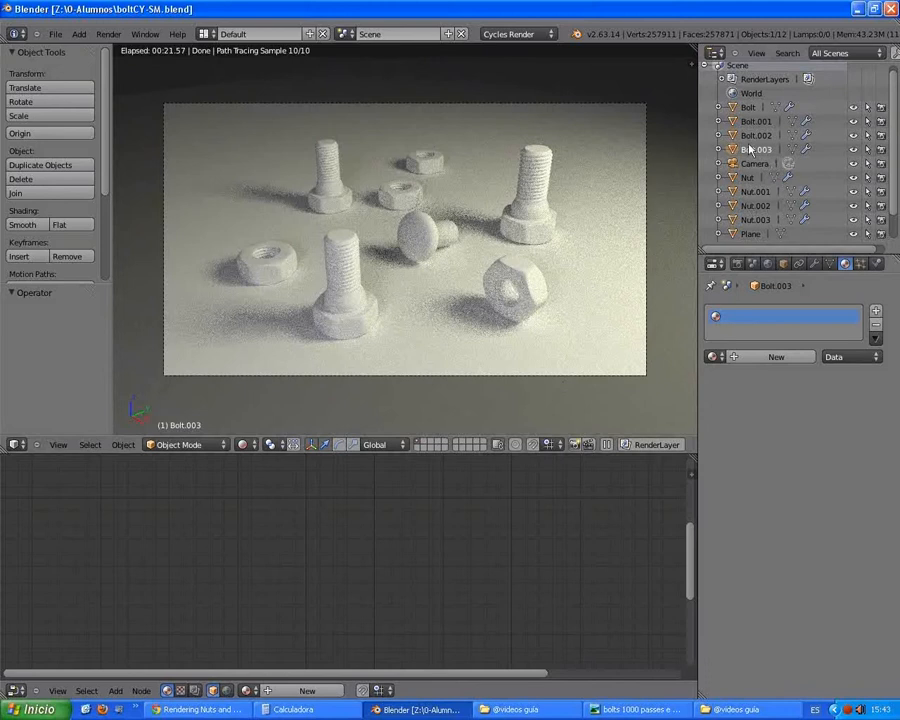
# Step: Select Plane.001 and set the emission strength of its luz1 material to 25
pyautogui.scroll(-2, 895, 163)
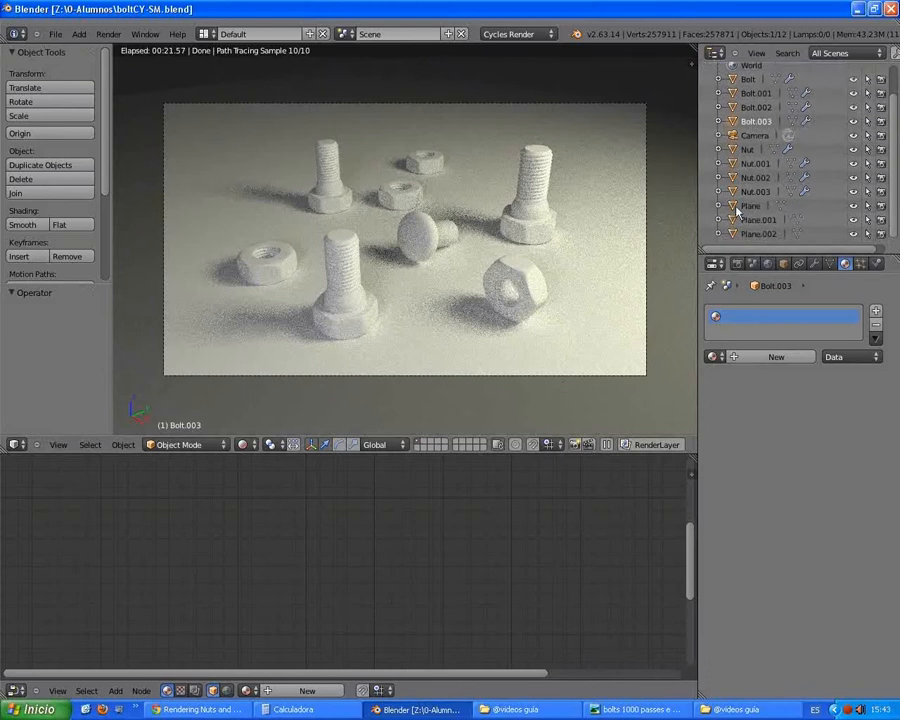
pyautogui.click(755, 220)
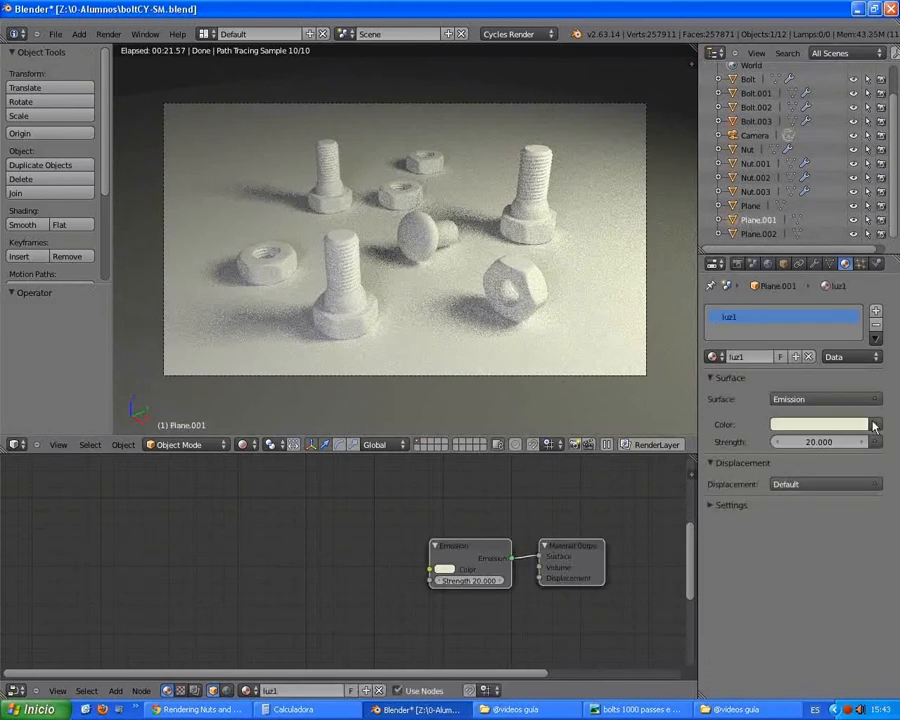
pyautogui.click(820, 442)
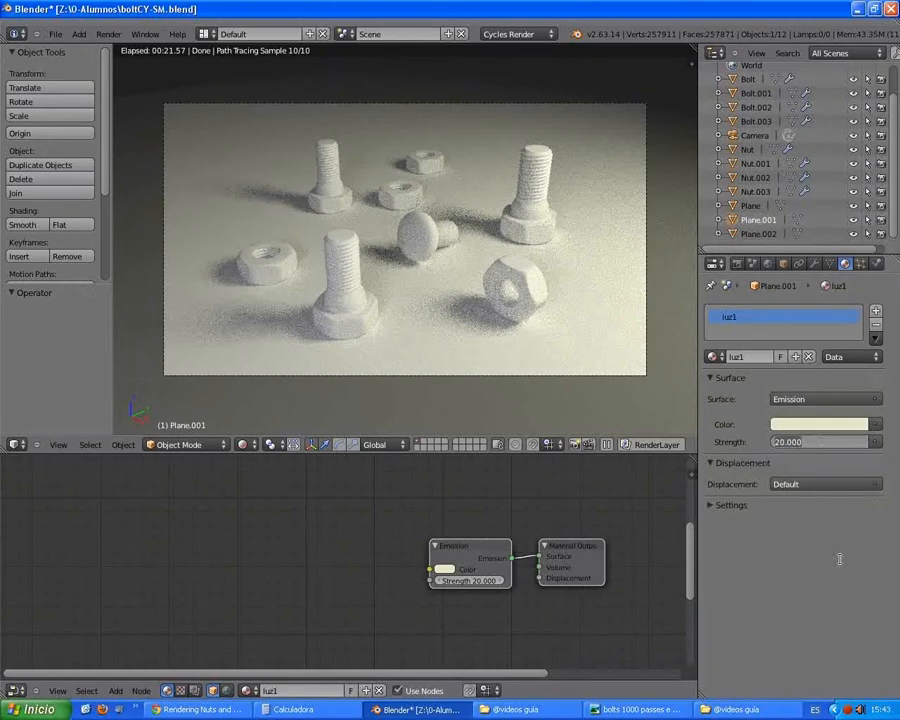
pyautogui.write('25')
pyautogui.press('Return')
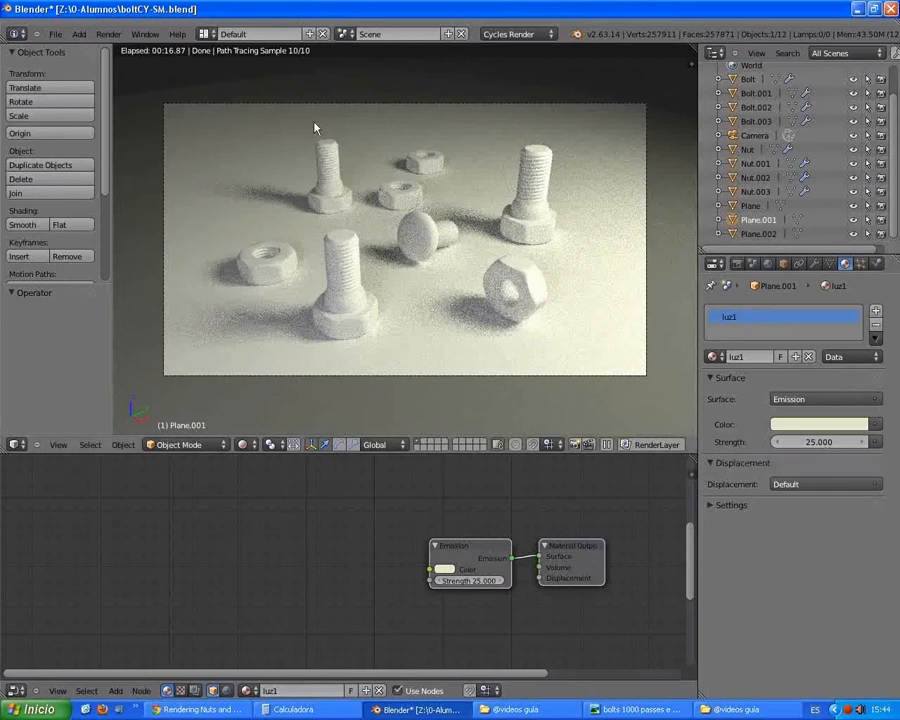
# Step: Set the luz1 emission strength to 23 and switch the viewport shading to Solid
pyautogui.click(816, 444)
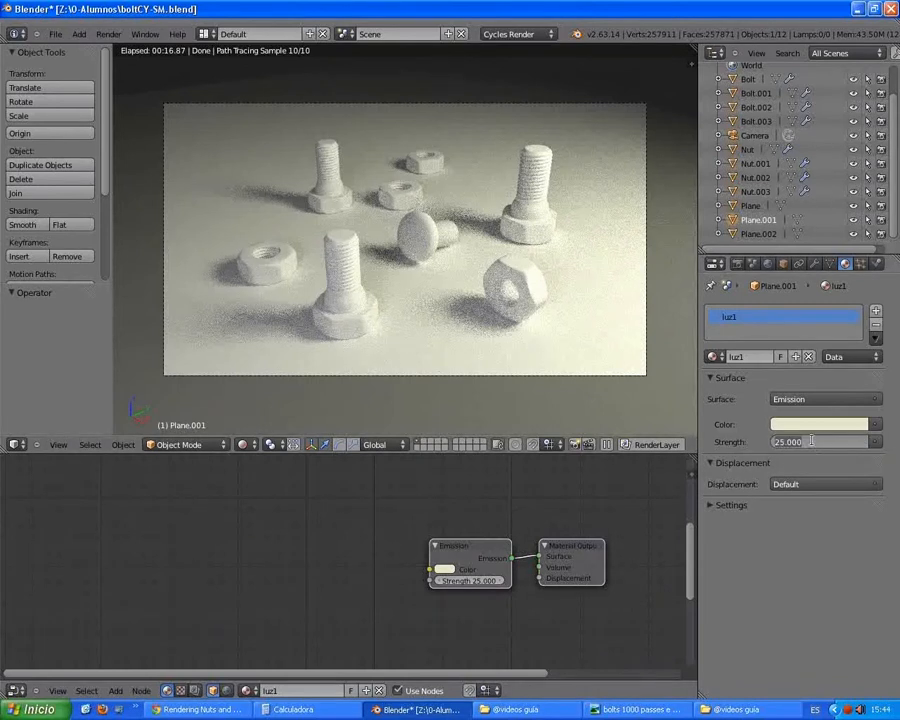
pyautogui.write('23')
pyautogui.press('Return')
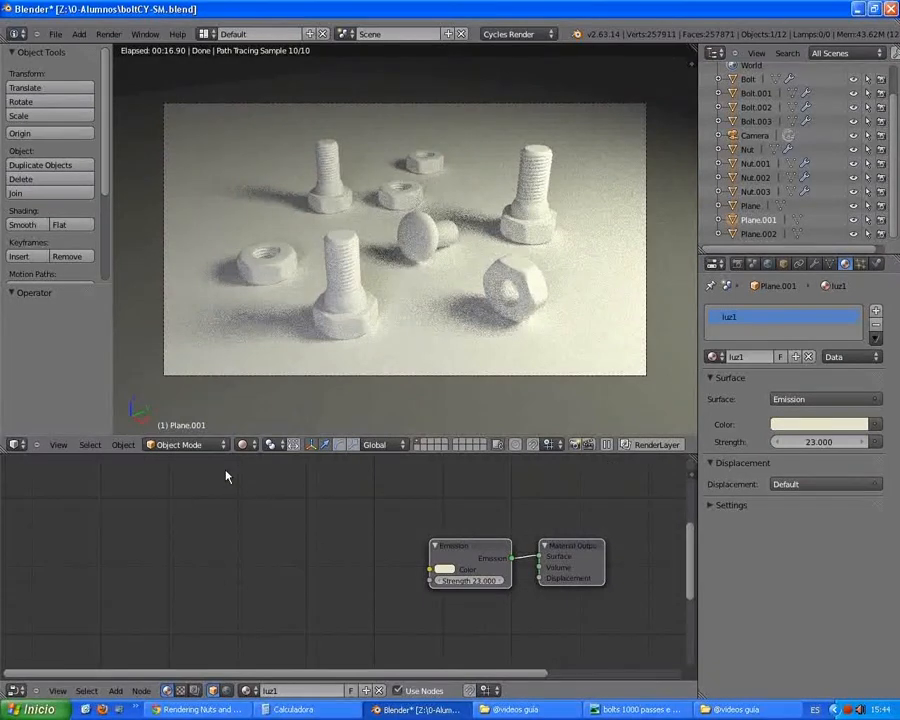
pyautogui.click(247, 444)
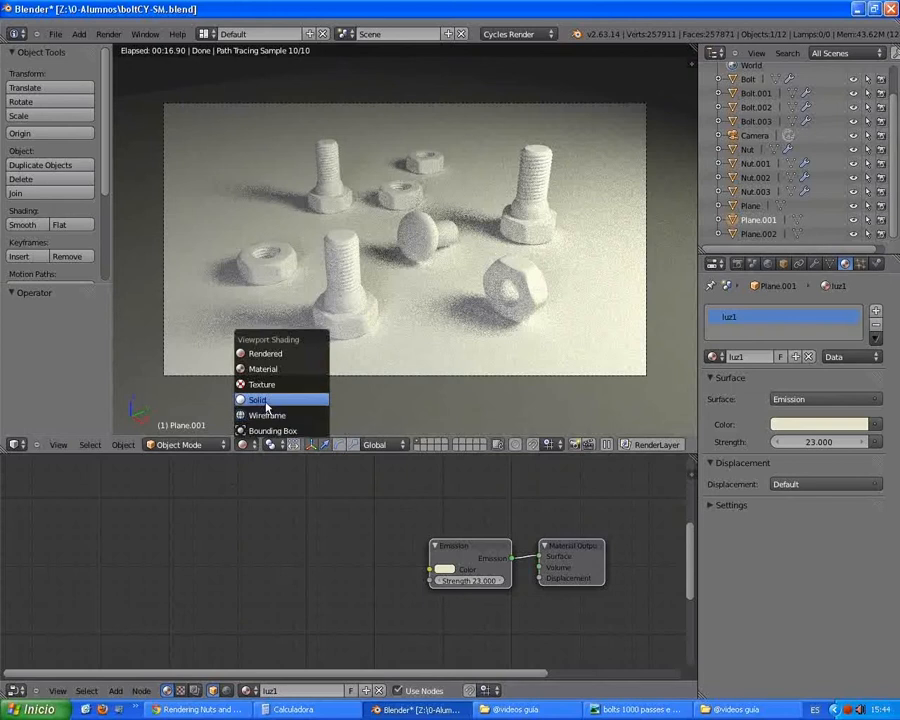
pyautogui.click(262, 400)
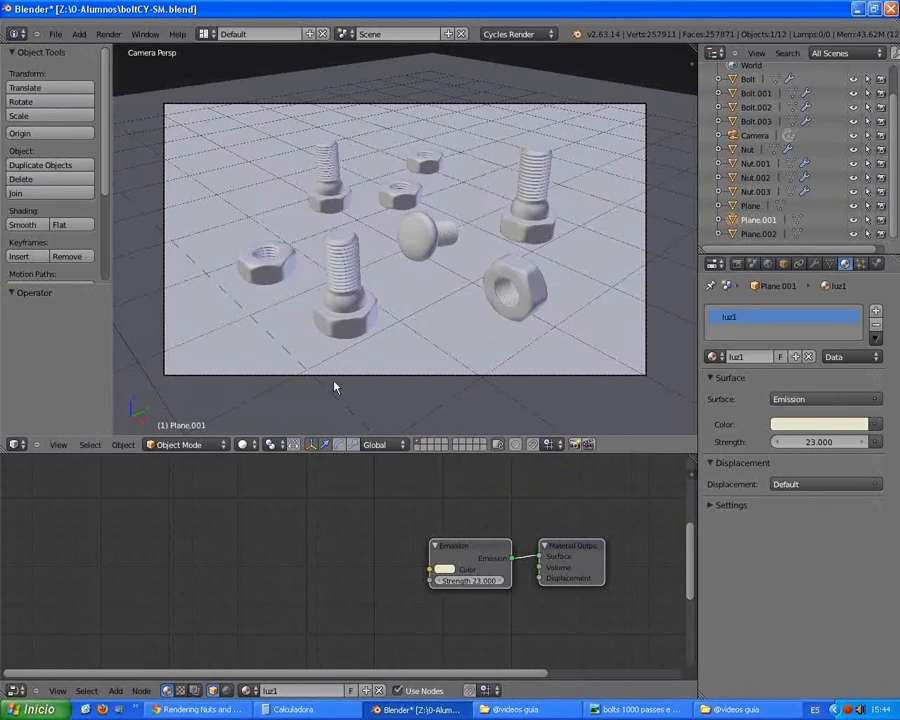
# Step: Create a new material named metal on the front bolt, Bolt.003
pyautogui.rightClick(352, 323)
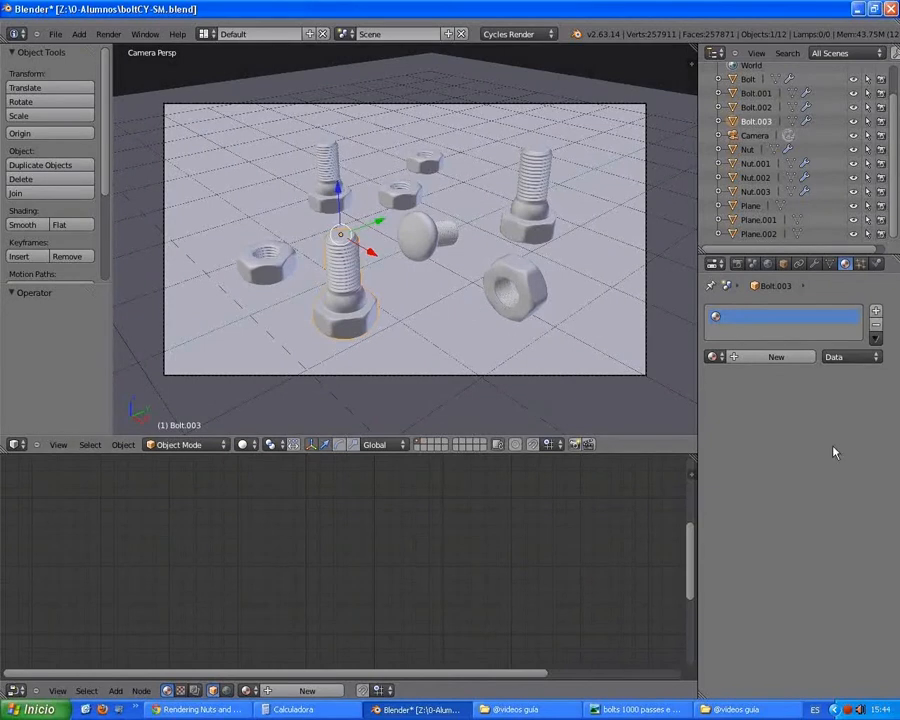
pyautogui.click(741, 359)
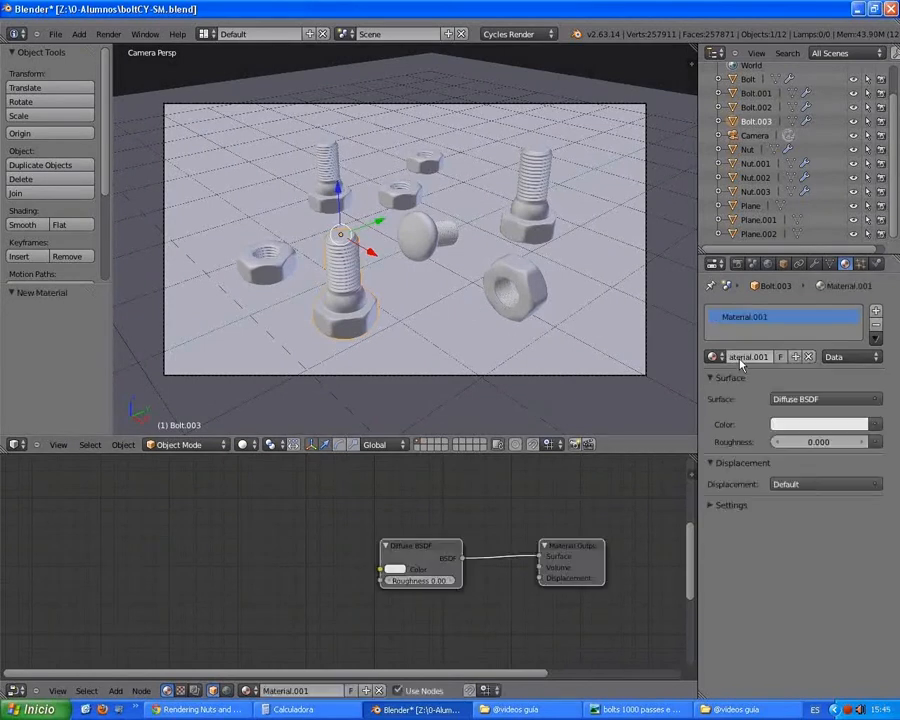
pyautogui.click(741, 359)
pyautogui.write('matal')
pyautogui.press('Return')
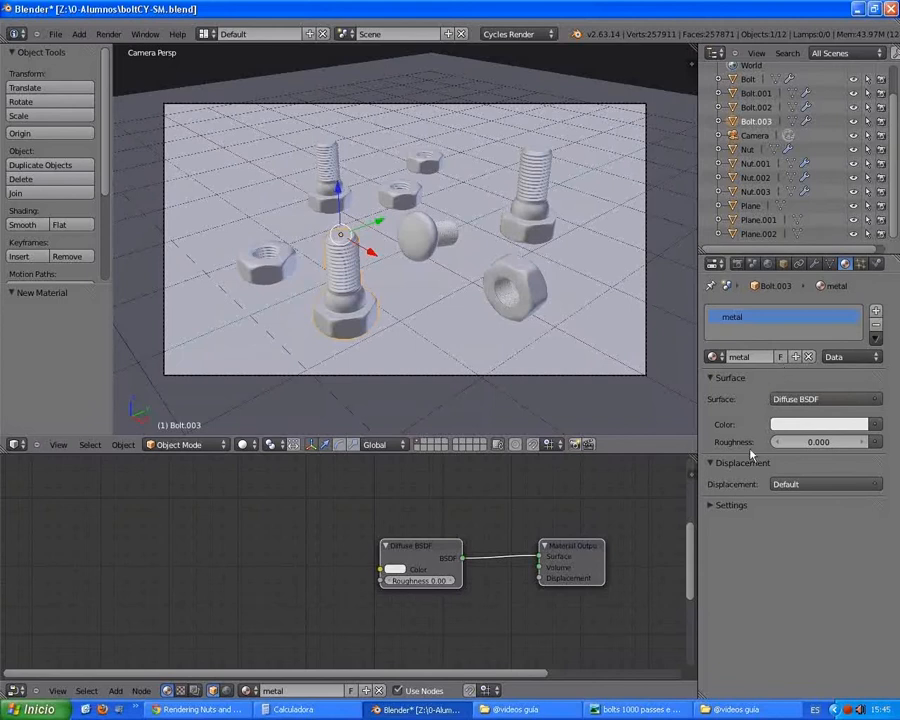
# Step: Move the Diffuse BSDF node up and further away from the Material Output node in the node editor
pyautogui.moveTo(500, 570); pyautogui.dragTo(367, 552, button='middle')
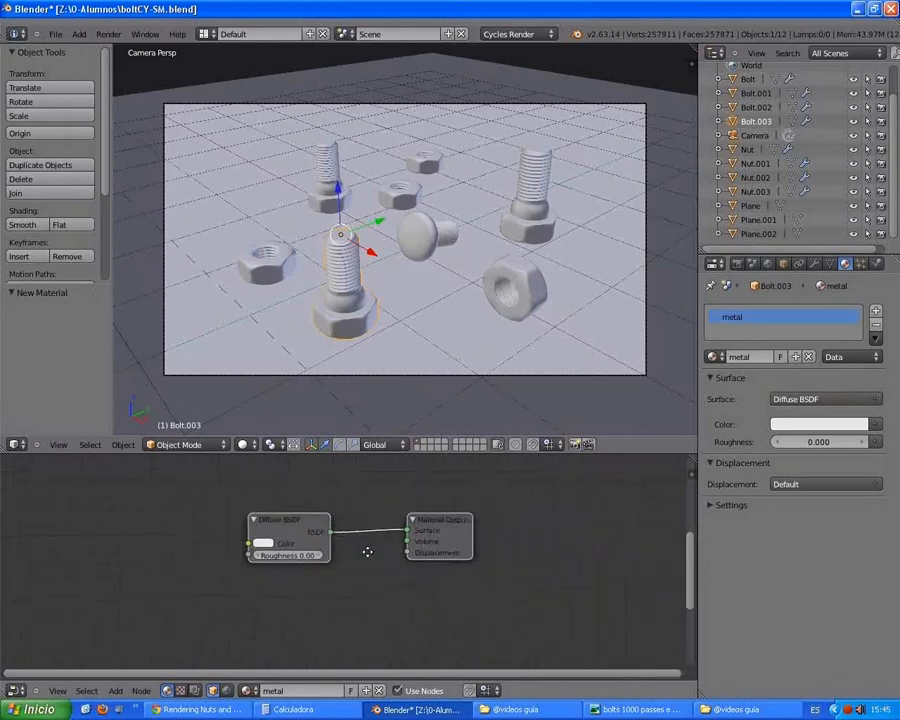
pyautogui.scroll(3, 385, 575)
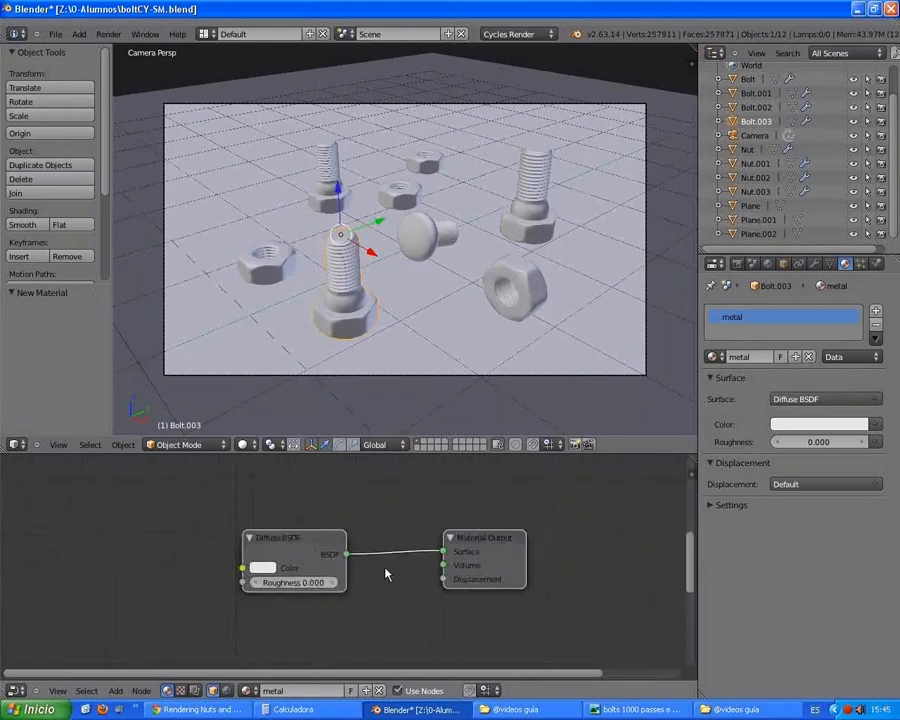
pyautogui.scroll(1, 386, 575)
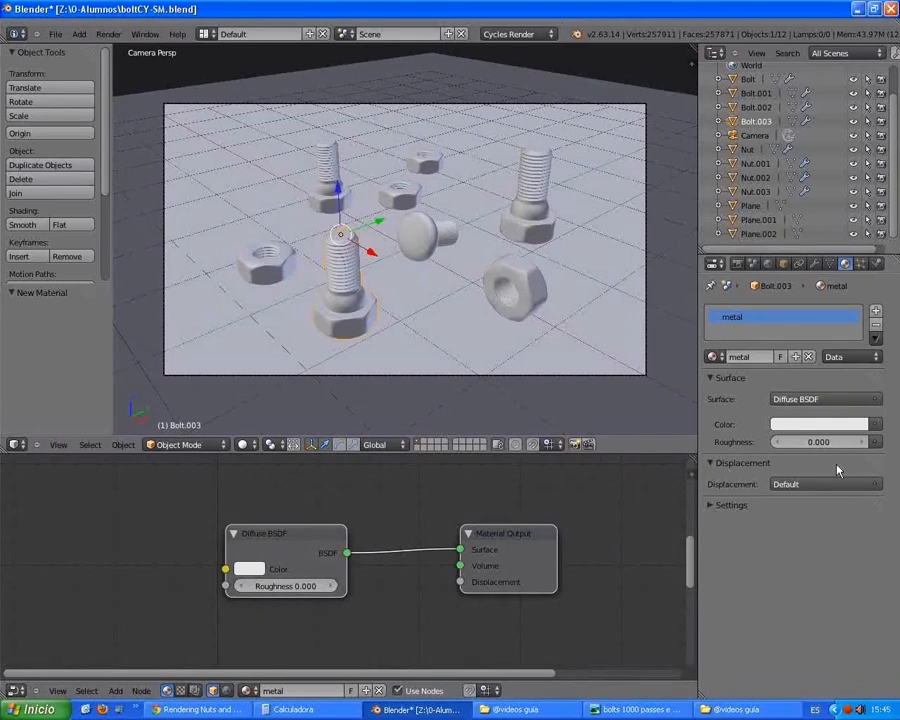
pyautogui.moveTo(391, 583); pyautogui.dragTo(389, 566, button='middle')
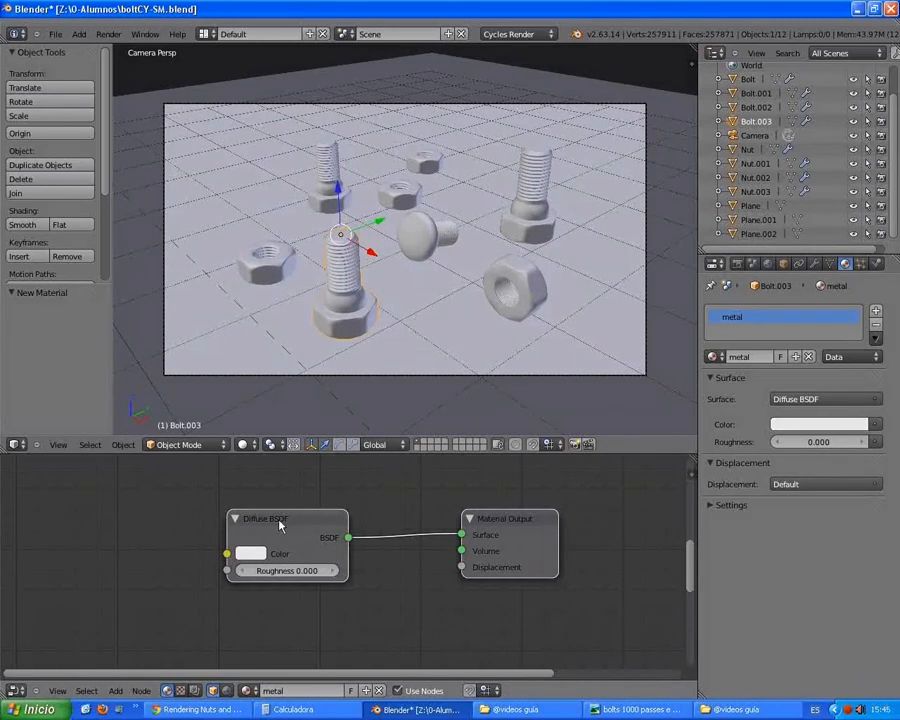
pyautogui.moveTo(321, 549); pyautogui.dragTo(401, 592, button='middle')
pyautogui.scroll(-2, 360, 559)
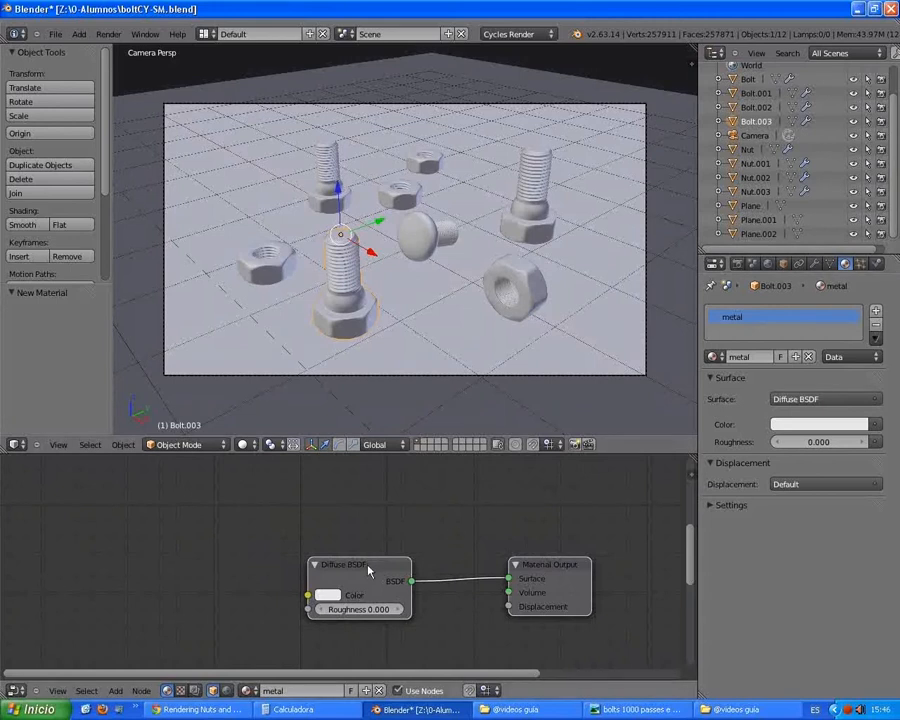
pyautogui.moveTo(368, 573); pyautogui.dragTo(314, 499)
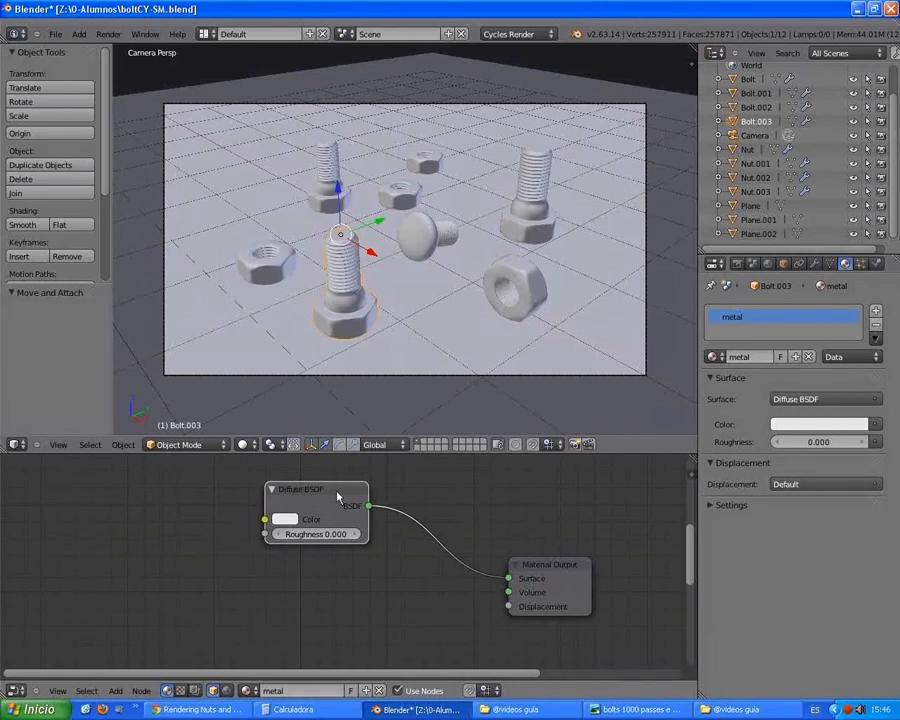
# Step: Switch to Chrome, search the web for bsdf and open the Wikipedia article on the bidirectional scattering distribution function
pyautogui.click(205, 709)
pyautogui.click(720, 9)
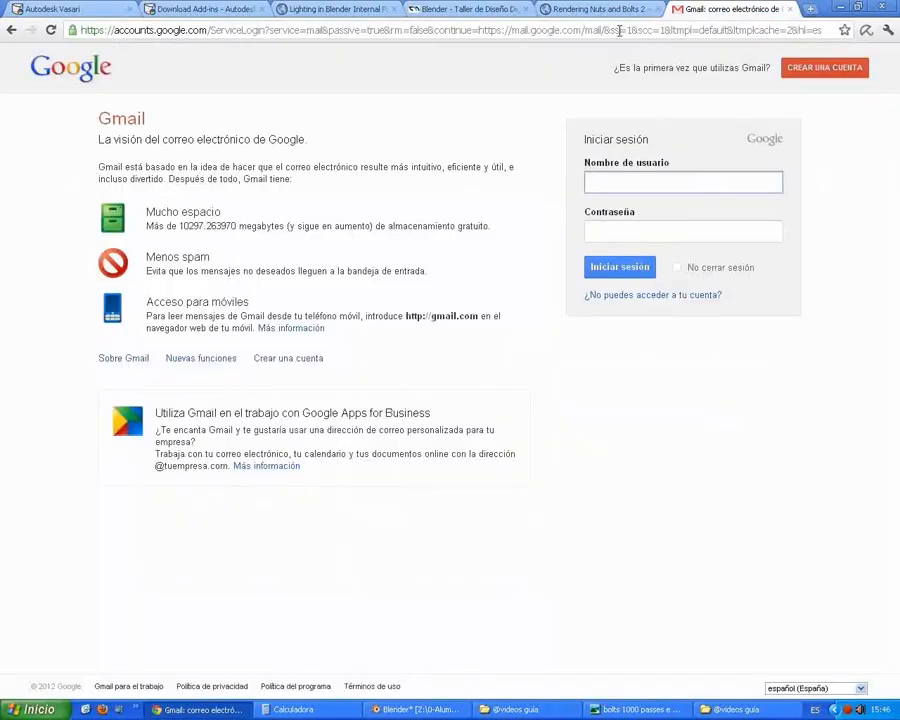
pyautogui.click(620, 30)
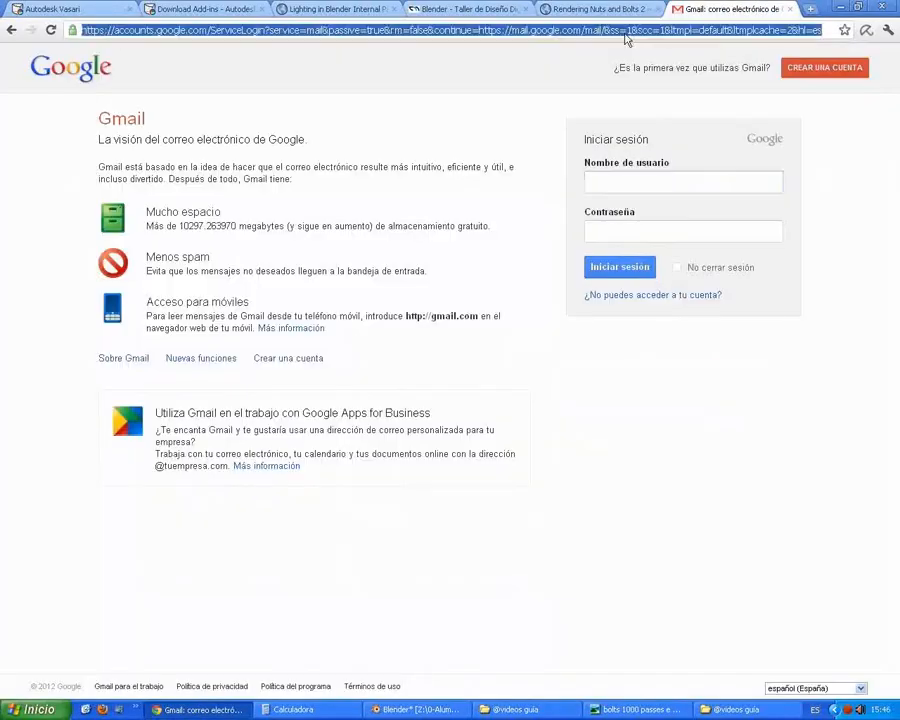
pyautogui.write('bsdf')
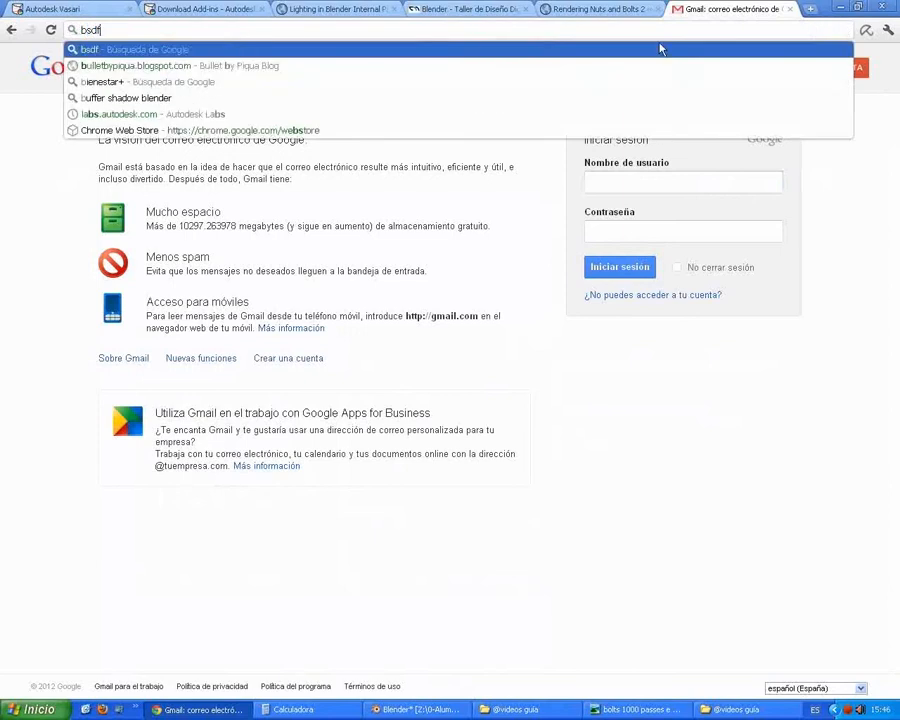
pyautogui.press('Return')
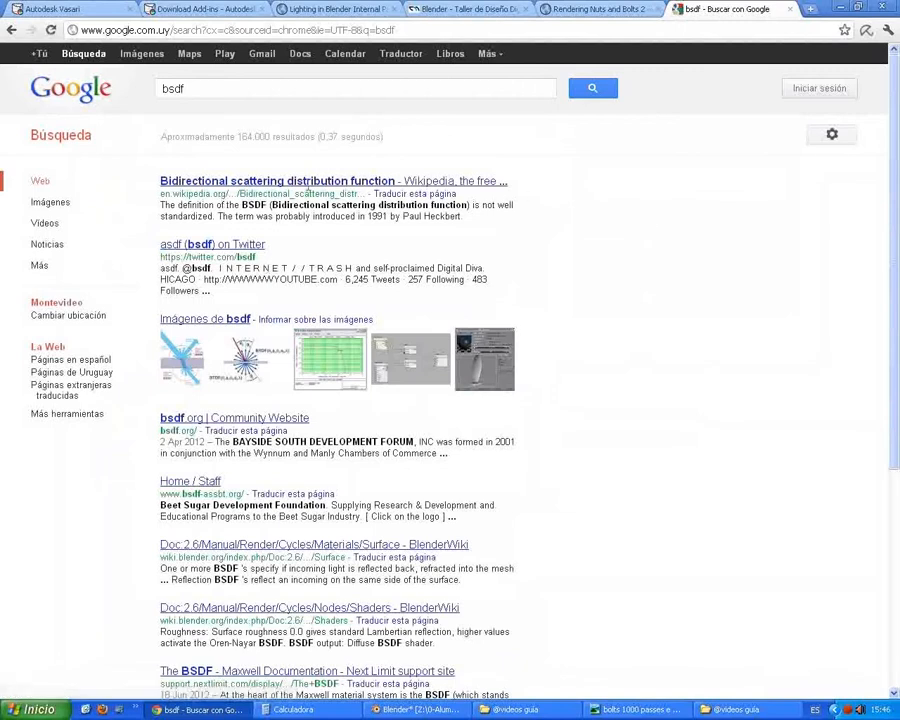
pyautogui.click(241, 188)
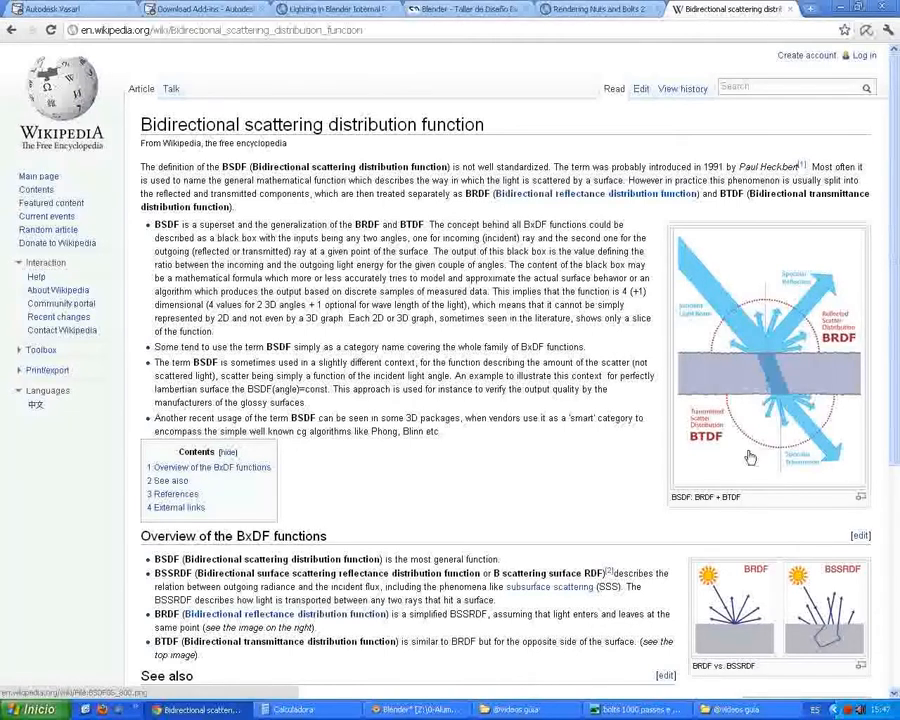
# Step: Examine the article's enlarged BRDF and BTDF scattering diagram and its BRDF versus BSSRDF comparison image
pyautogui.click(764, 364)
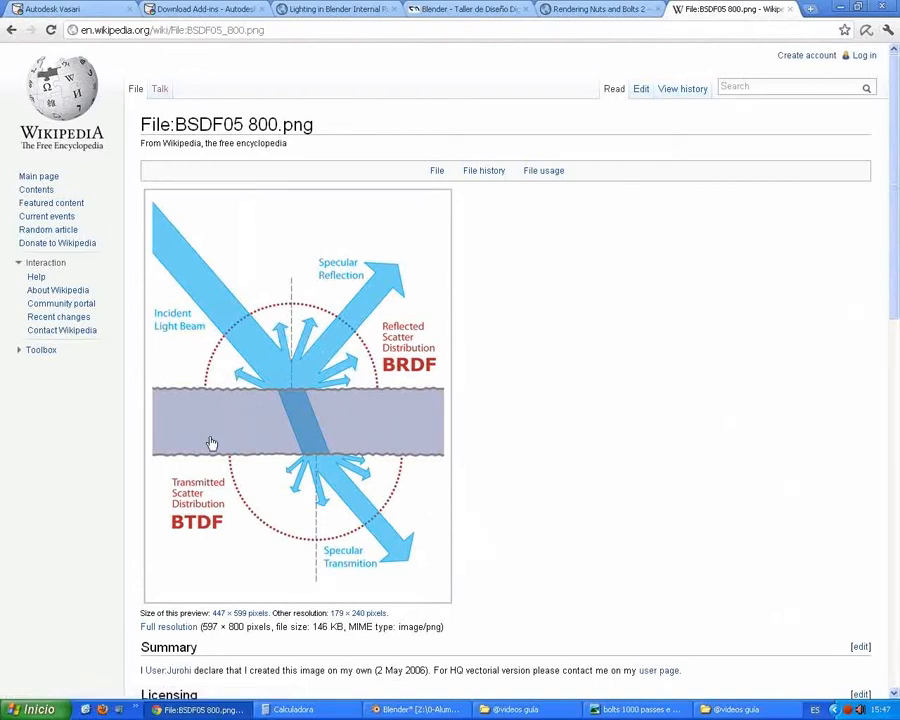
pyautogui.click(11, 30)
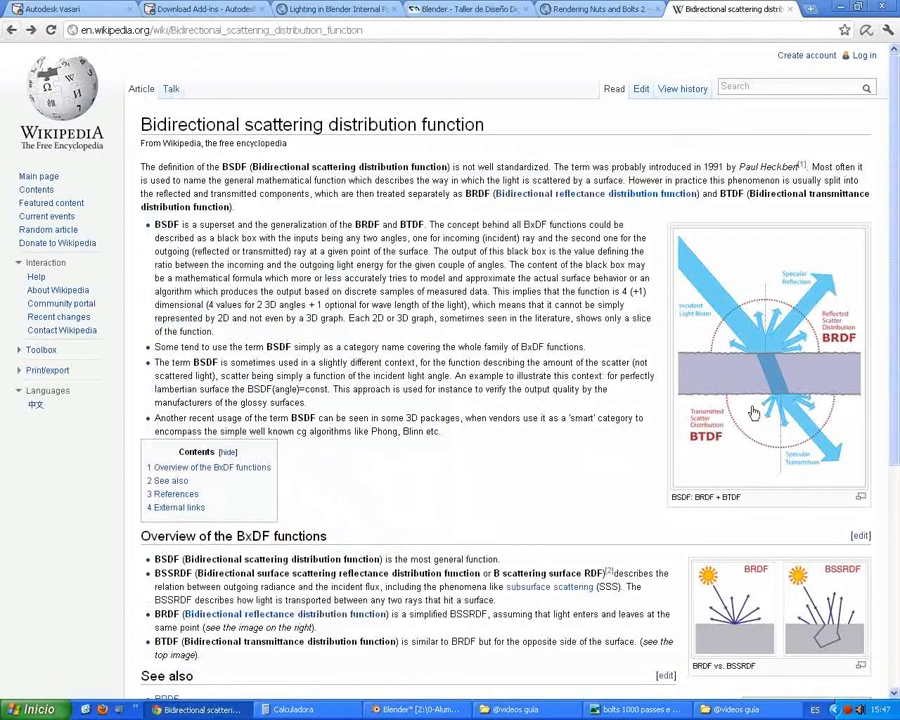
pyautogui.scroll(-2, 754, 413)
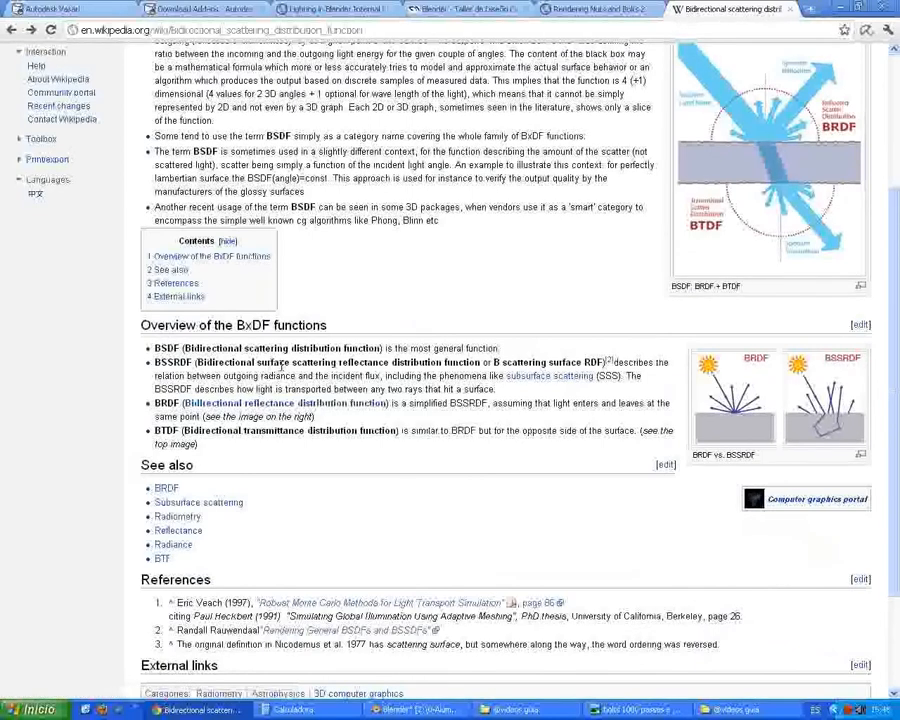
pyautogui.click(818, 410)
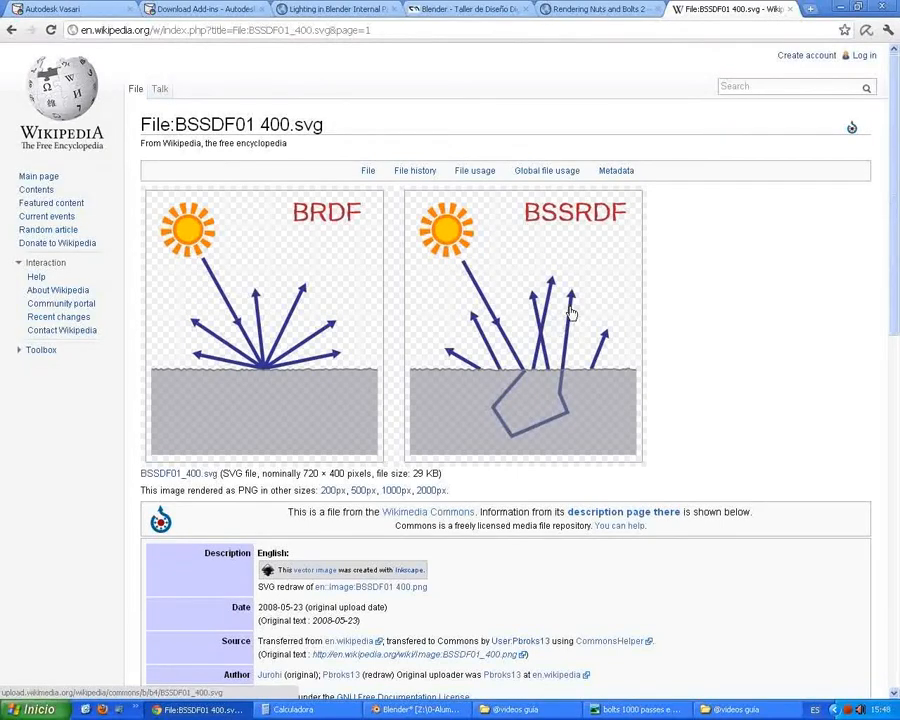
pyautogui.click(12, 31)
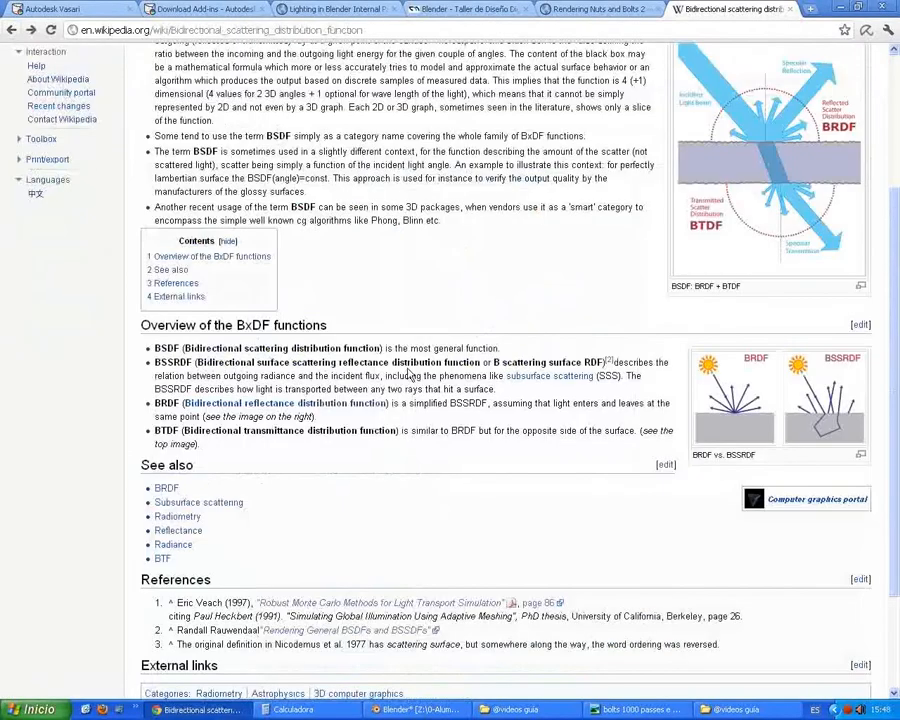
pyautogui.scroll(-2, 408, 373)
pyautogui.scroll(4, 408, 375)
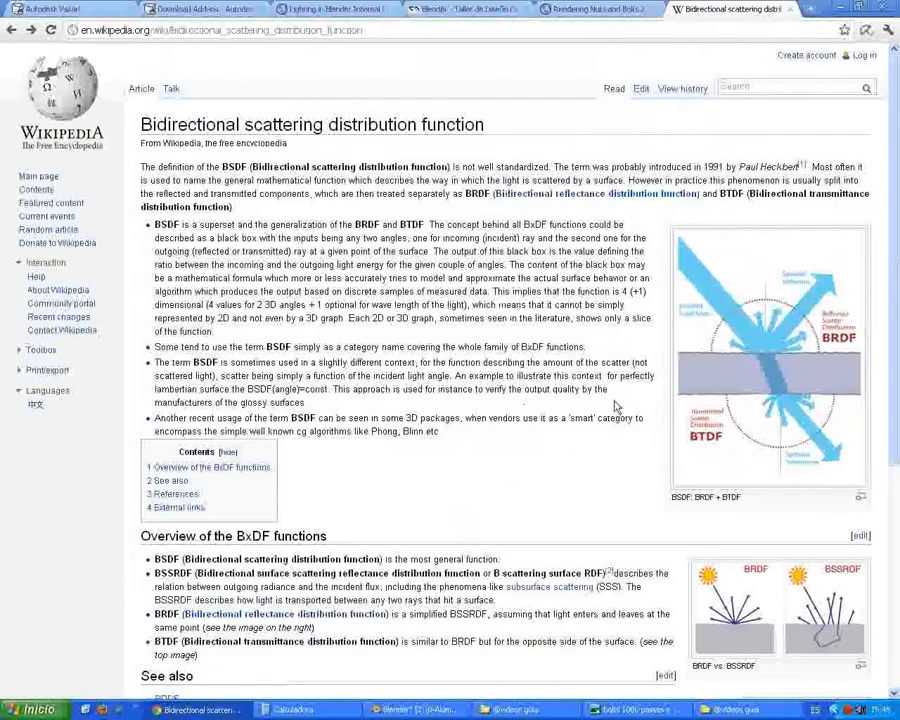
# Step: Switch back to Blender, add a Glossy BSDF node below the Diffuse BSDF node and keep its Beckmann distribution
pyautogui.click(398, 710)
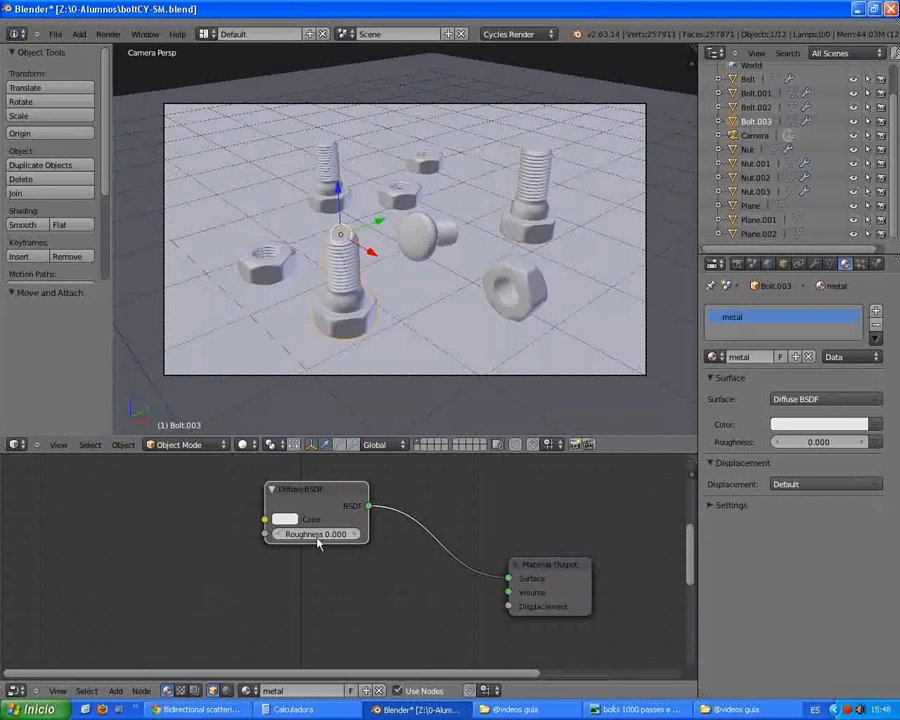
pyautogui.hotkey('shift', 'a')
pyautogui.moveTo(139, 547)
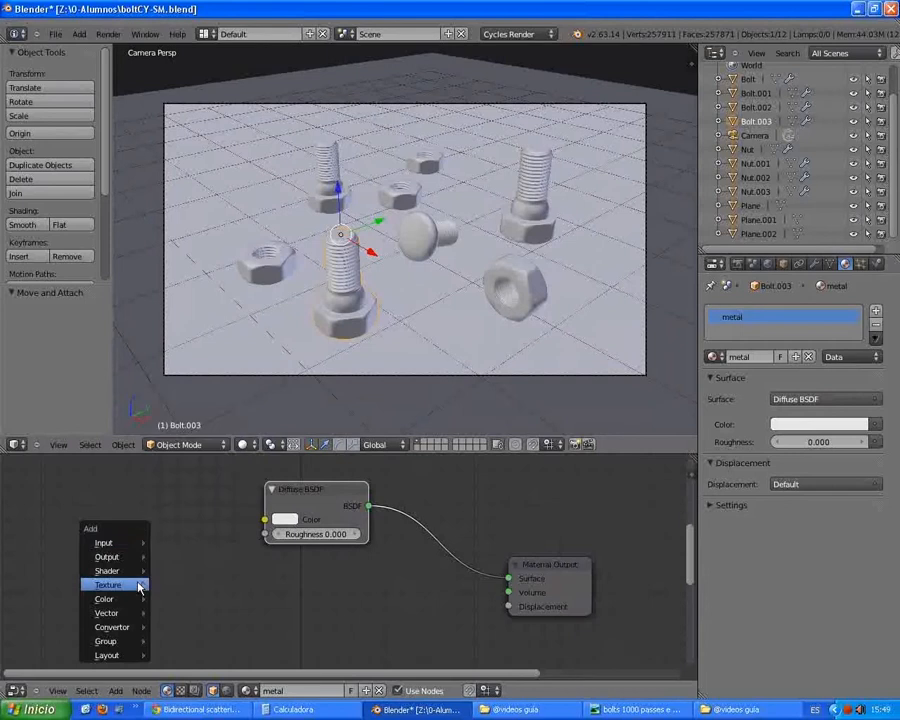
pyautogui.moveTo(137, 574)
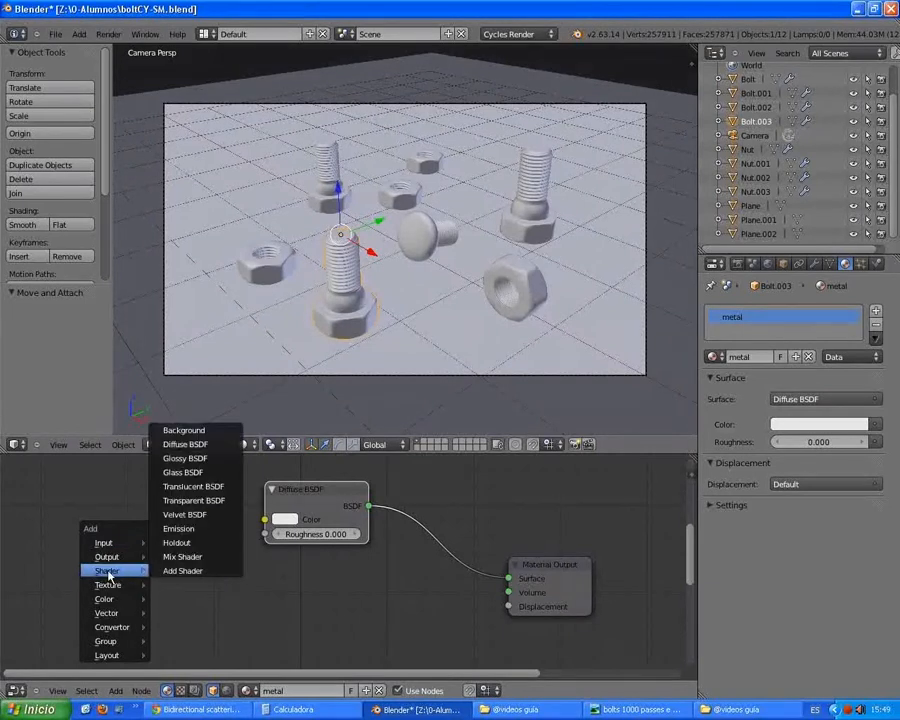
pyautogui.click(212, 459)
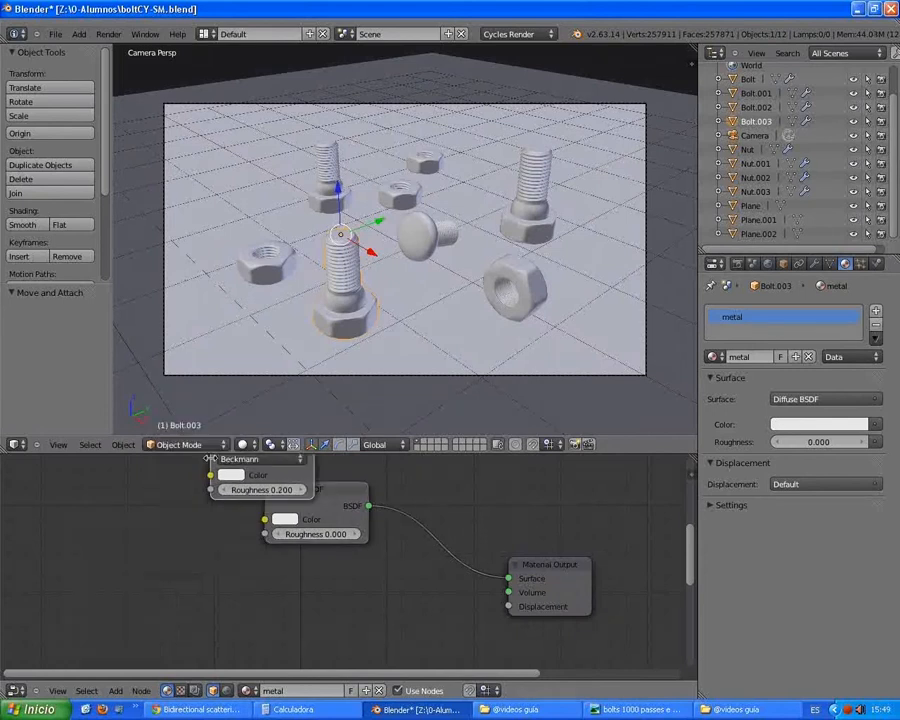
pyautogui.scroll(-2, 316, 540)
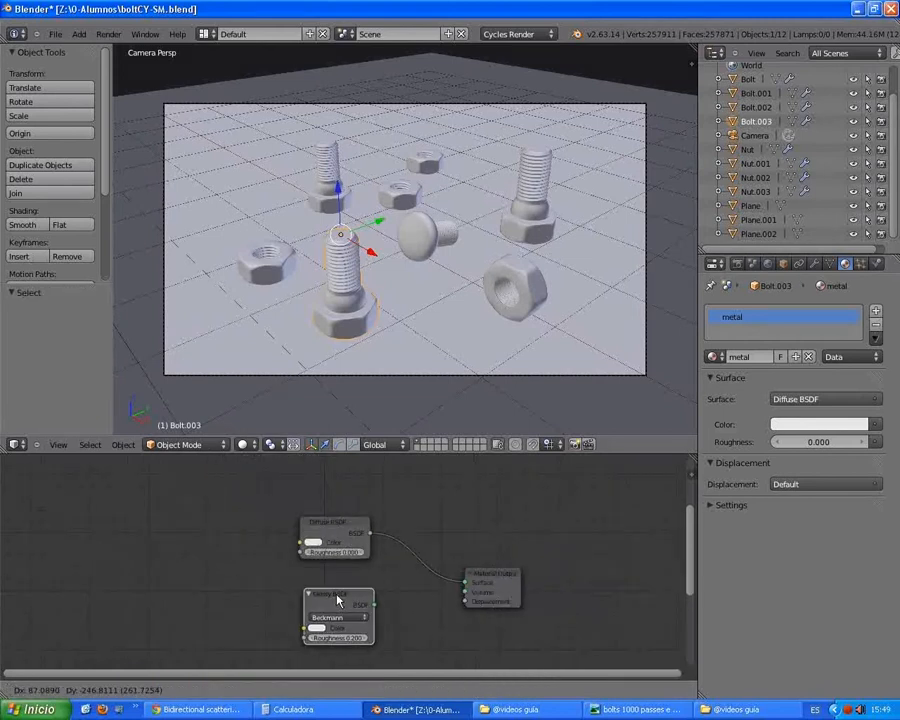
pyautogui.click(331, 596)
pyautogui.scroll(4, 320, 635)
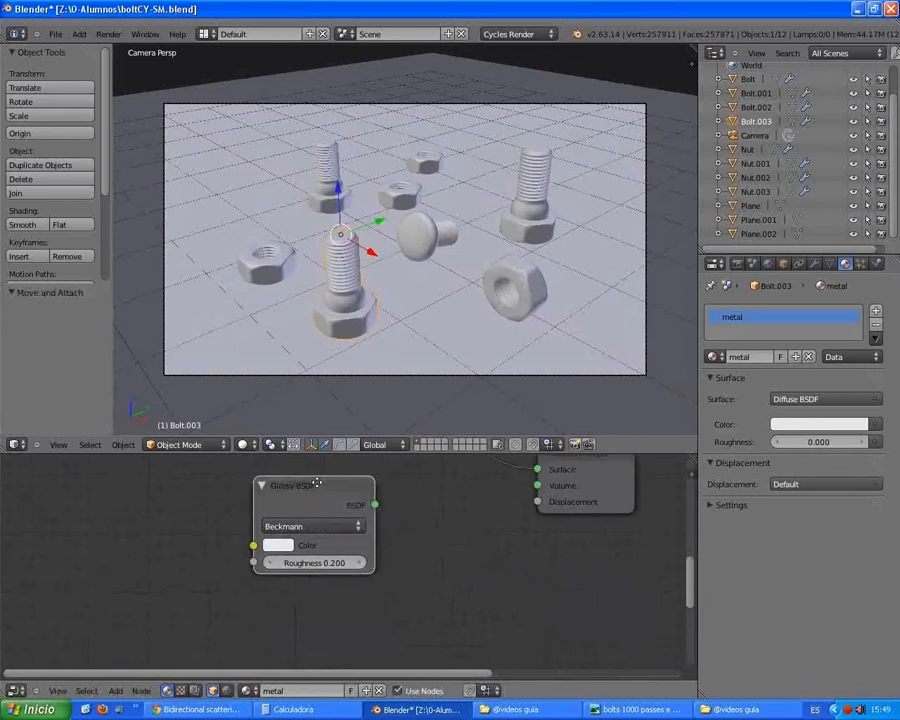
pyautogui.moveTo(329, 527); pyautogui.dragTo(351, 586, button='middle')
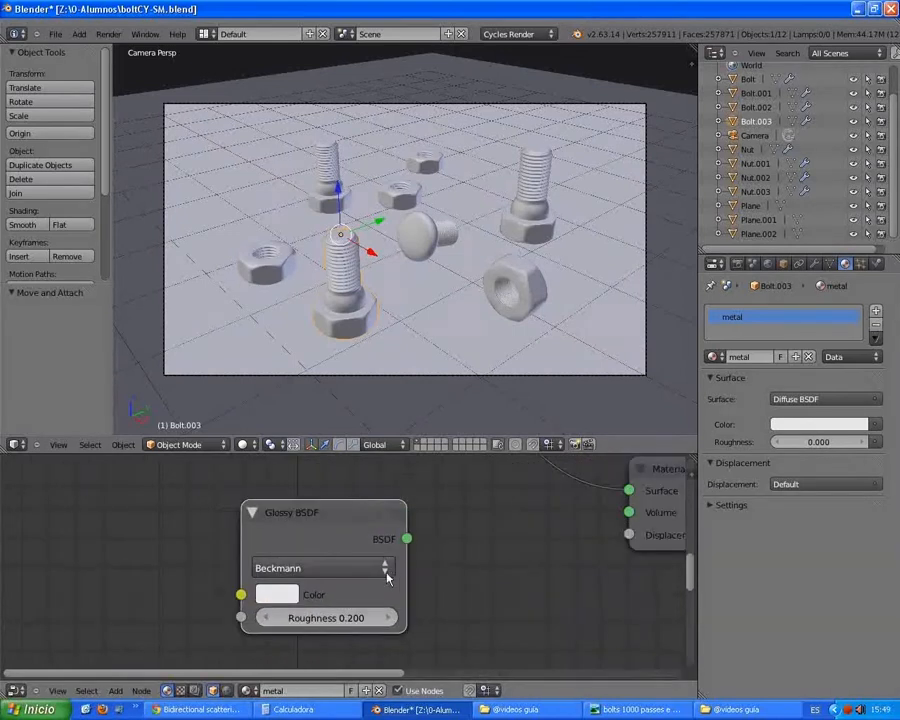
pyautogui.click(387, 569)
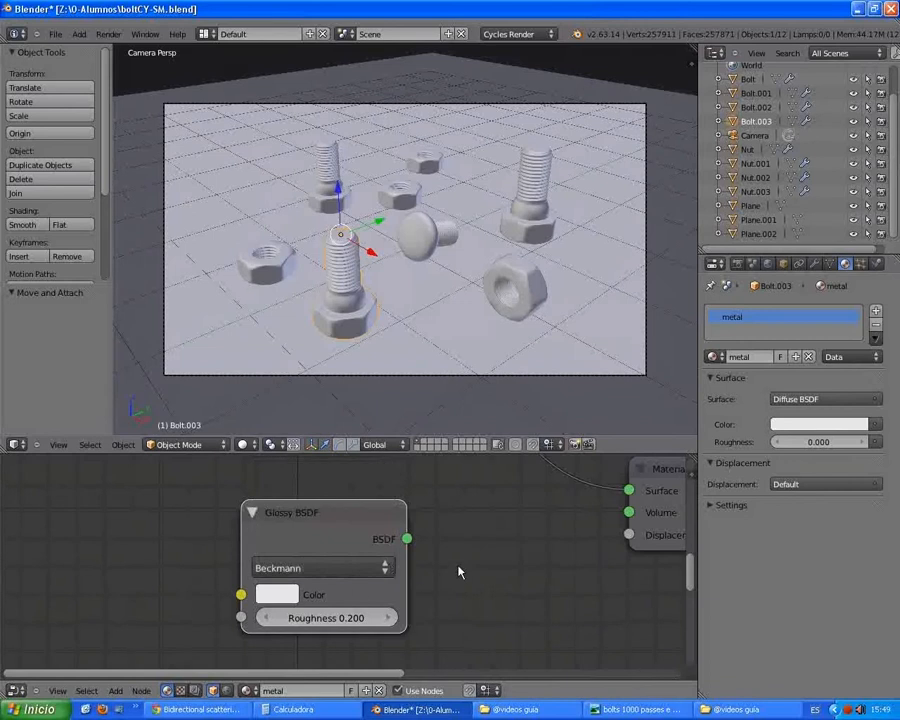
# Step: Move the Material Output node further away from the Diffuse and Glossy BSDF nodes to make room between them
pyautogui.scroll(-4, 459, 571)
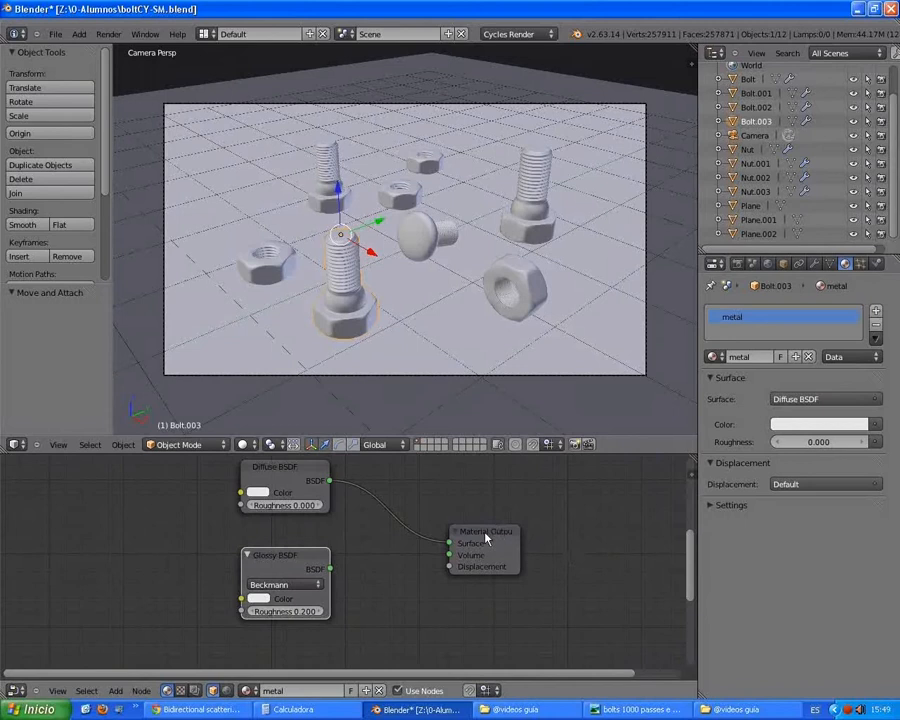
pyautogui.moveTo(486, 538); pyautogui.dragTo(554, 545)
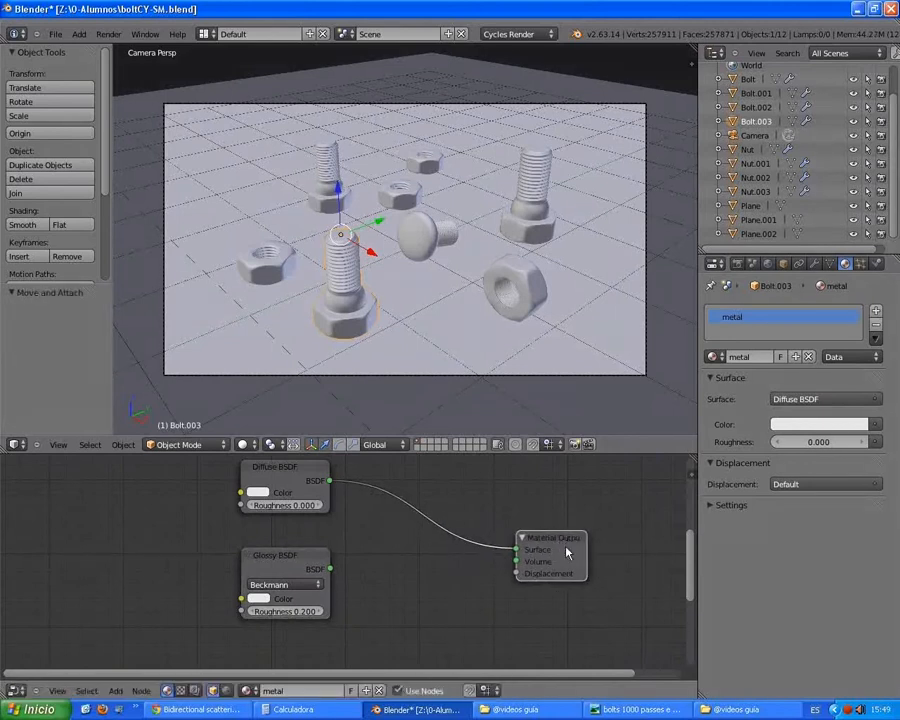
pyautogui.moveTo(305, 525); pyautogui.dragTo(297, 541, button='middle')
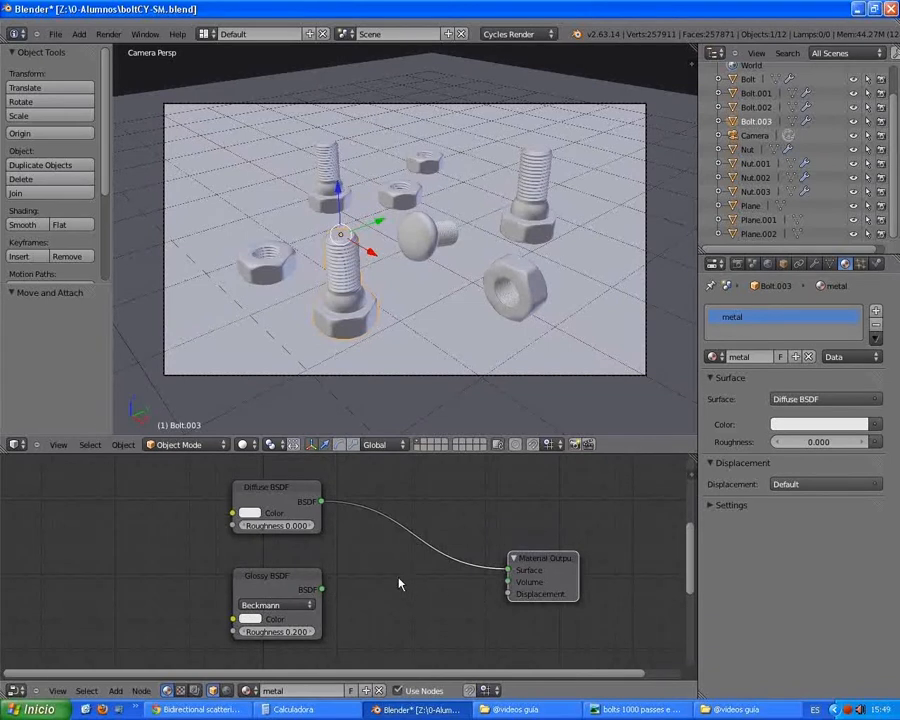
# Step: Insert a Mix Shader node into the link between Diffuse BSDF and Material Output, and connect Glossy BSDF to its second Shader input
pyautogui.hotkey('shift', 'a')
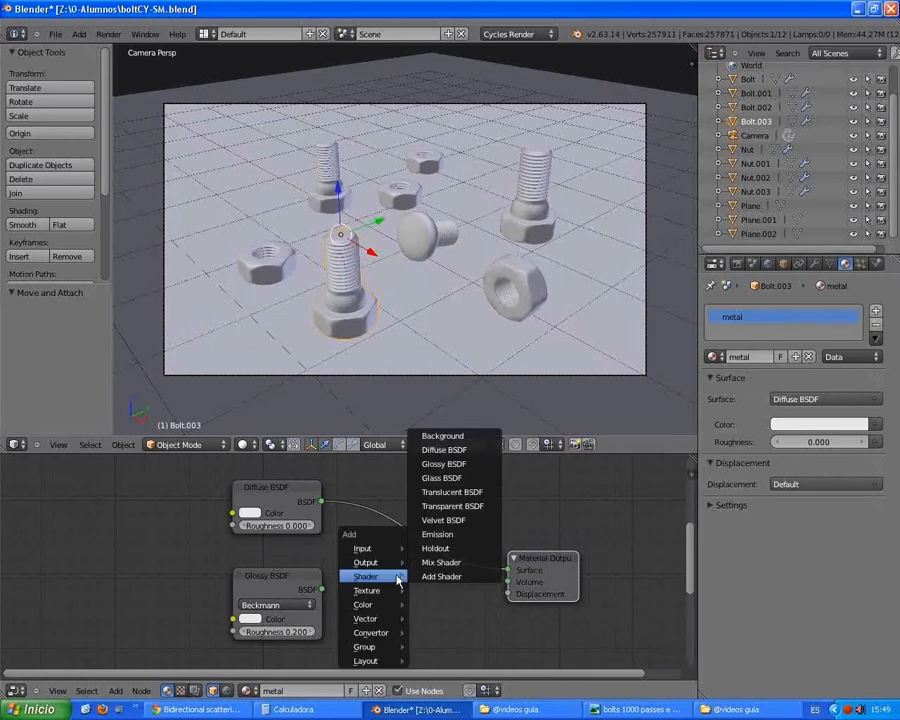
pyautogui.moveTo(392, 552)
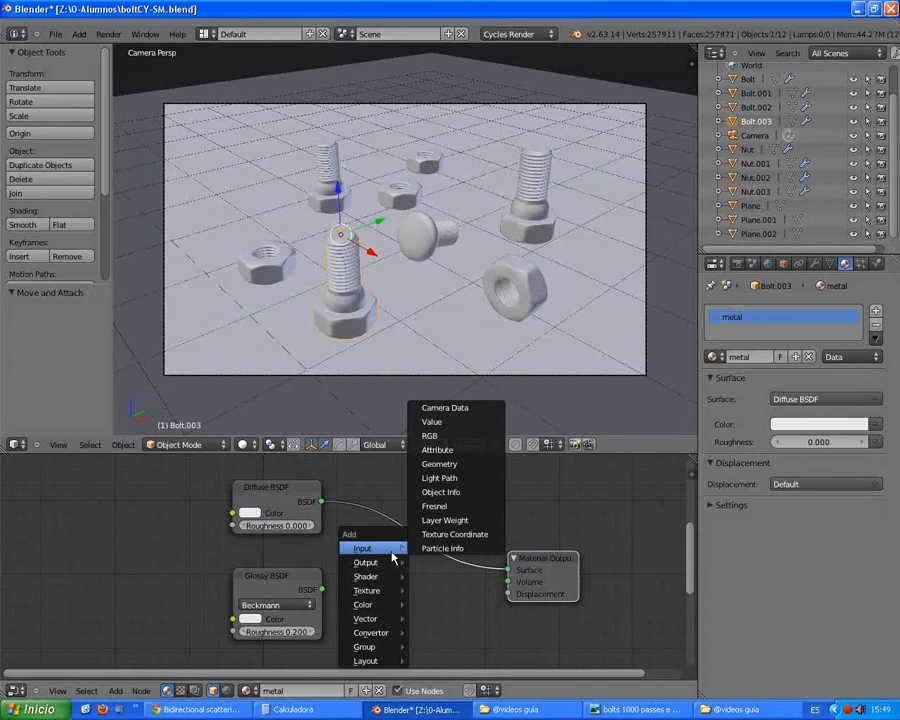
pyautogui.moveTo(396, 579)
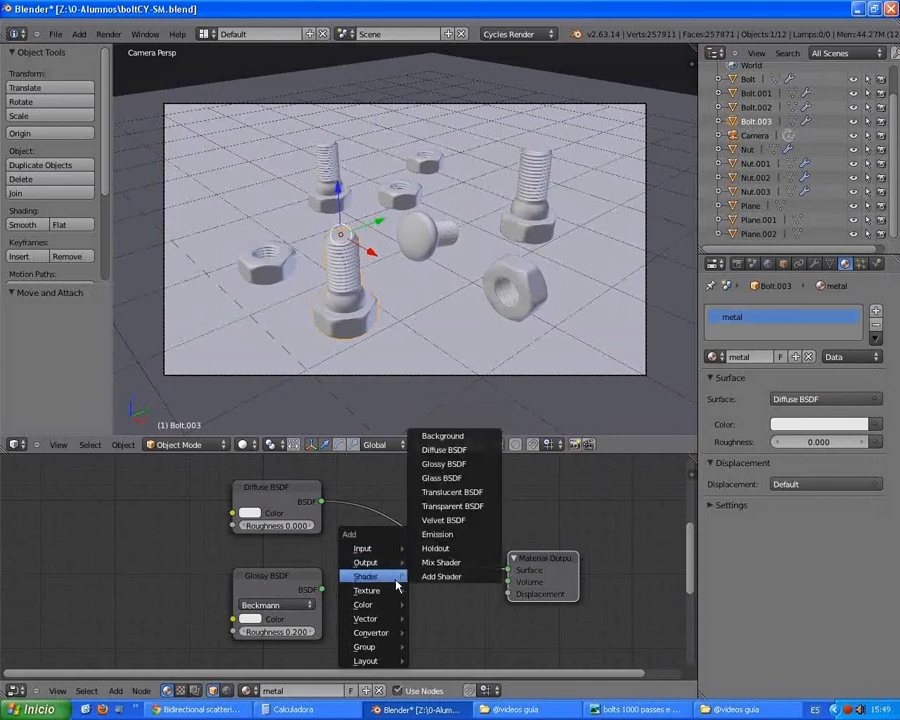
pyautogui.click(456, 563)
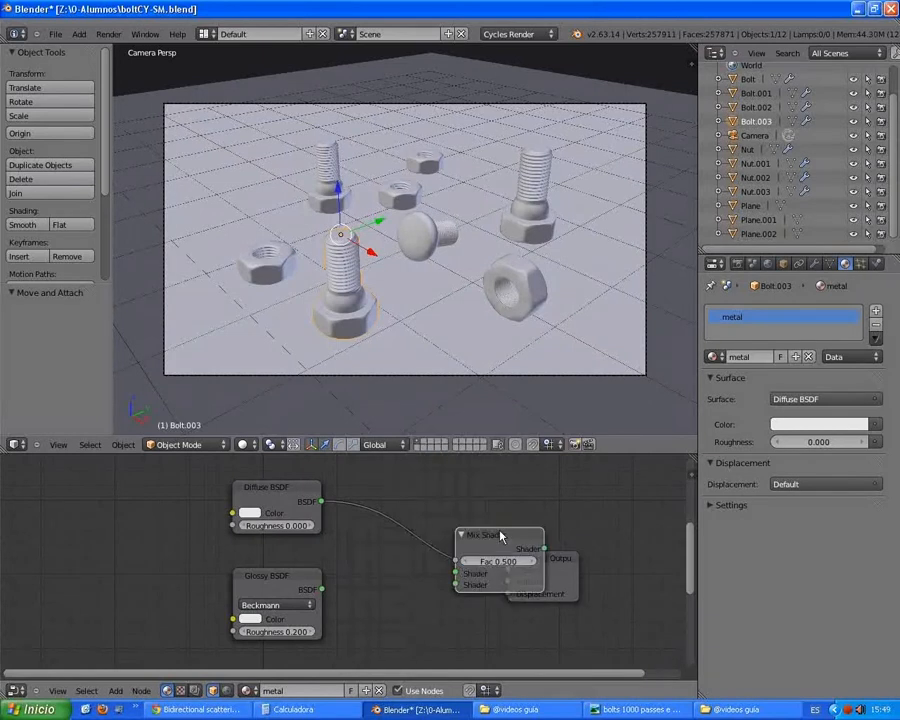
pyautogui.click(387, 584)
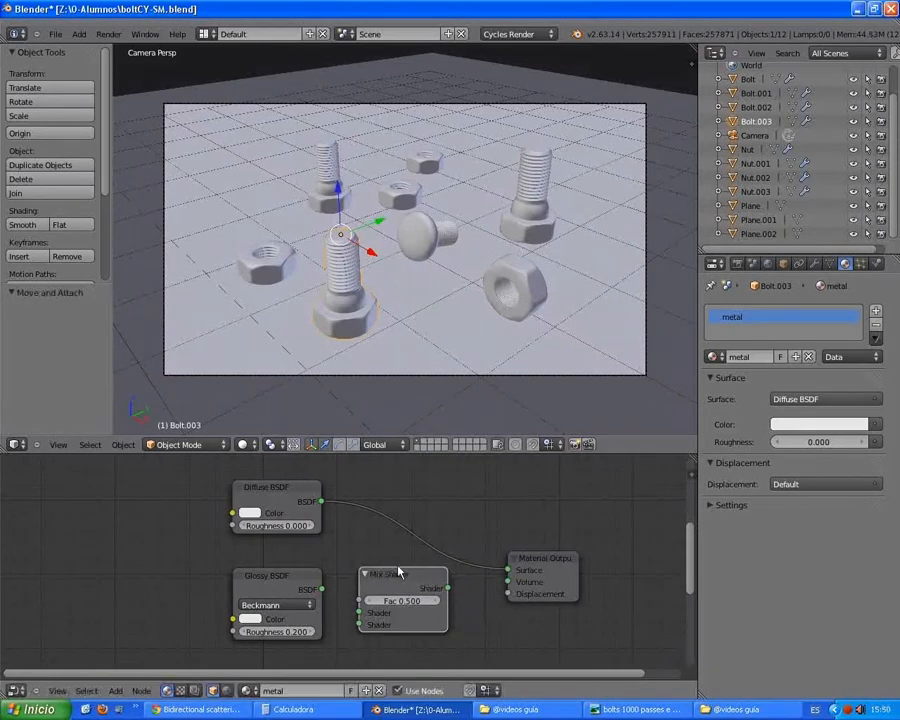
pyautogui.moveTo(401, 580); pyautogui.dragTo(421, 521)
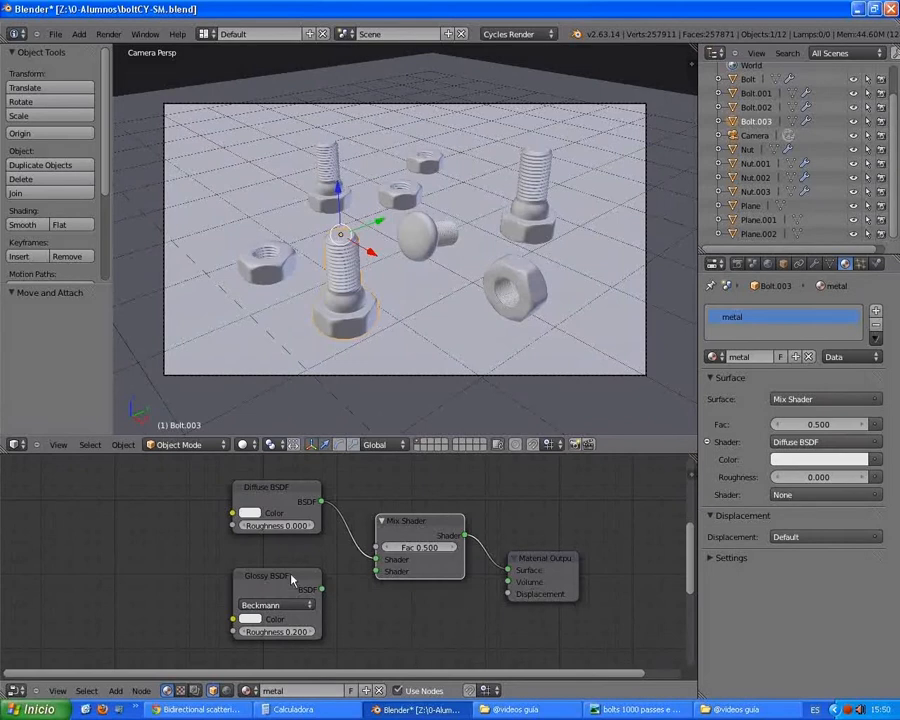
pyautogui.moveTo(291, 578); pyautogui.dragTo(376, 577)
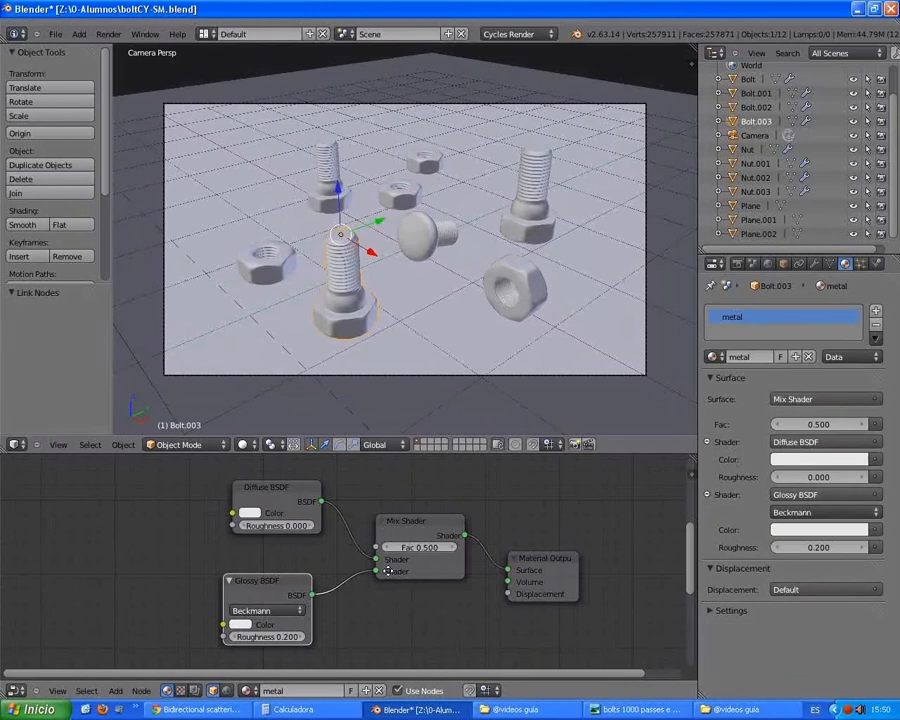
pyautogui.moveTo(387, 566)
pyautogui.mouseDown(button='middle')
pyautogui.moveTo(390, 552)
pyautogui.moveTo(391, 563)
pyautogui.moveTo(373, 562)
pyautogui.mouseUp(button='middle')
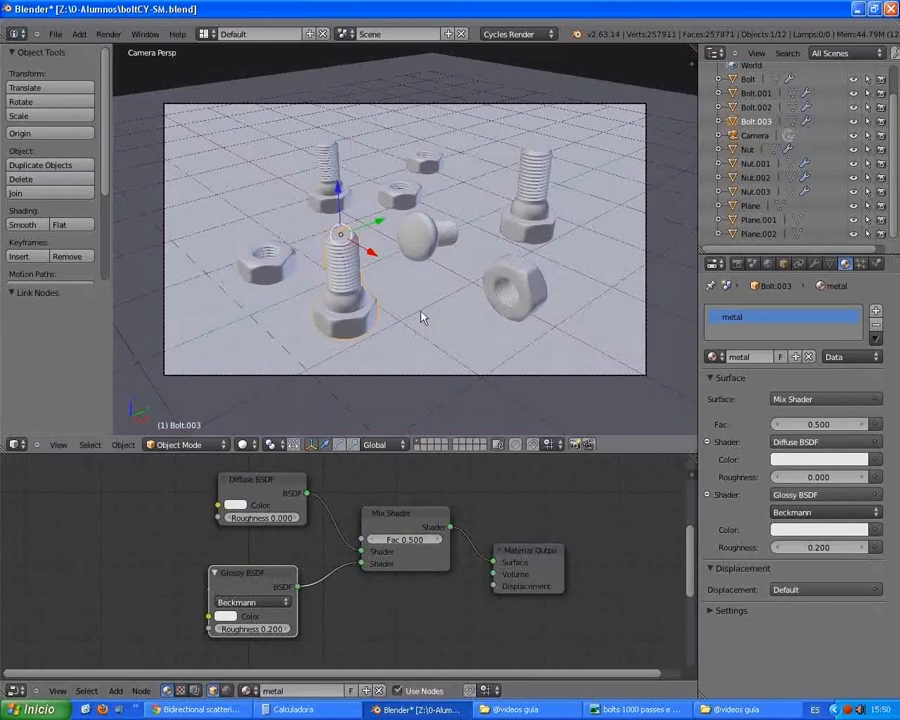
# Step: Render the scene to check the mixed metal material on the front bolt, then close the render window
pyautogui.press('F12')
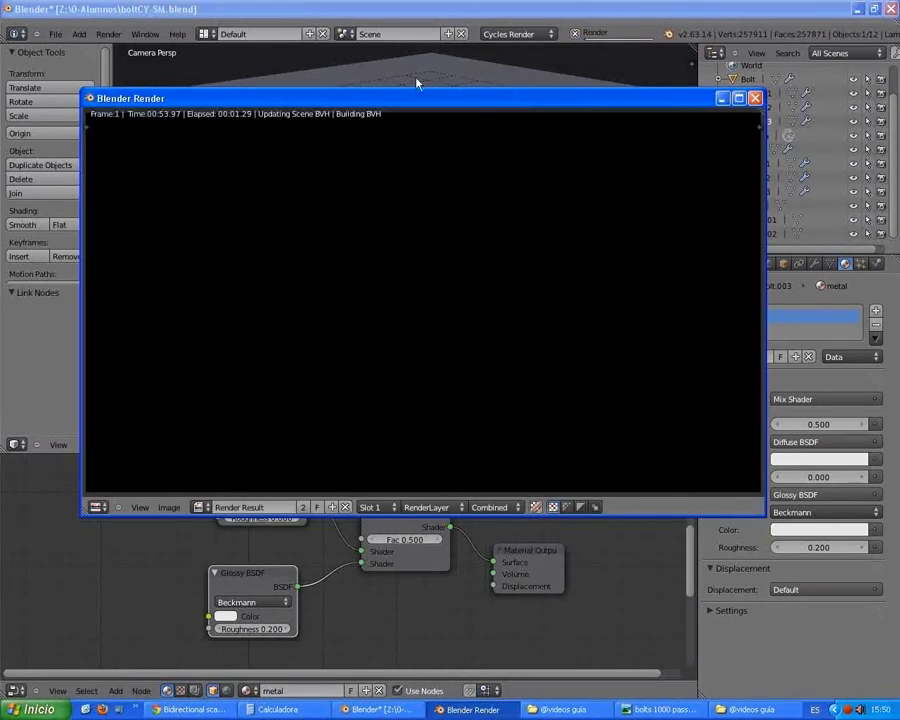
pyautogui.moveTo(424, 104); pyautogui.dragTo(414, 41)
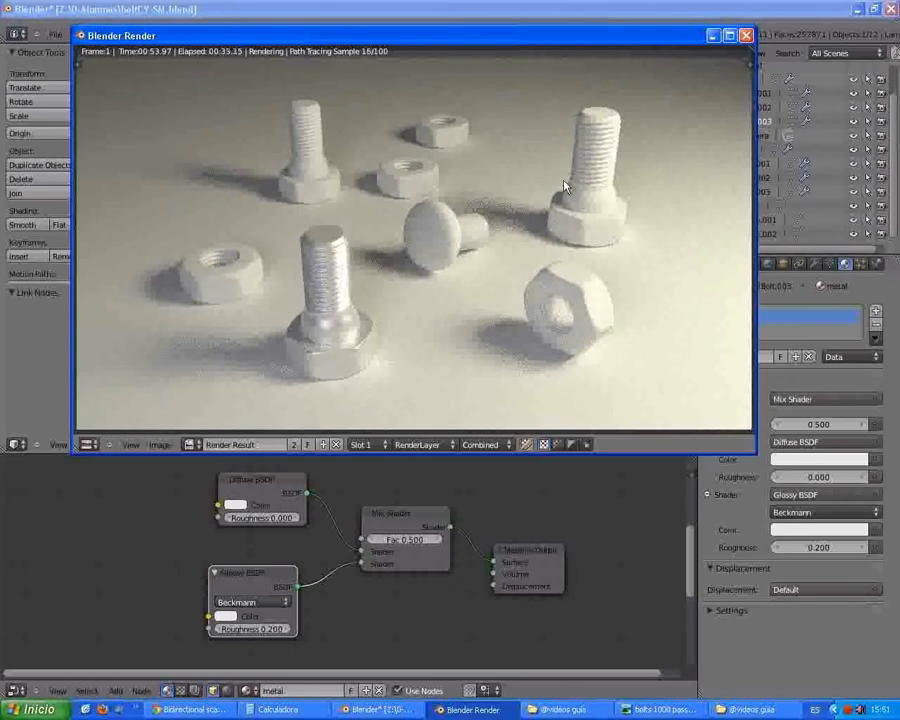
pyautogui.click(747, 37)
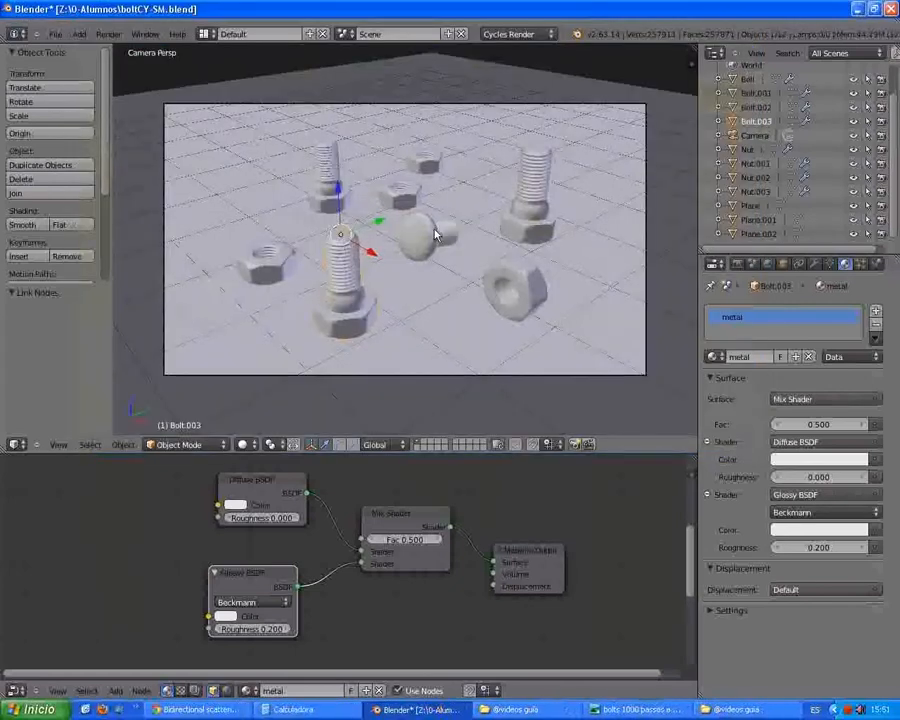
# Step: Select all the other bolts and nuts with Bolt.003 as the active object, and link its metal material to them
pyautogui.rightClick(522, 289)
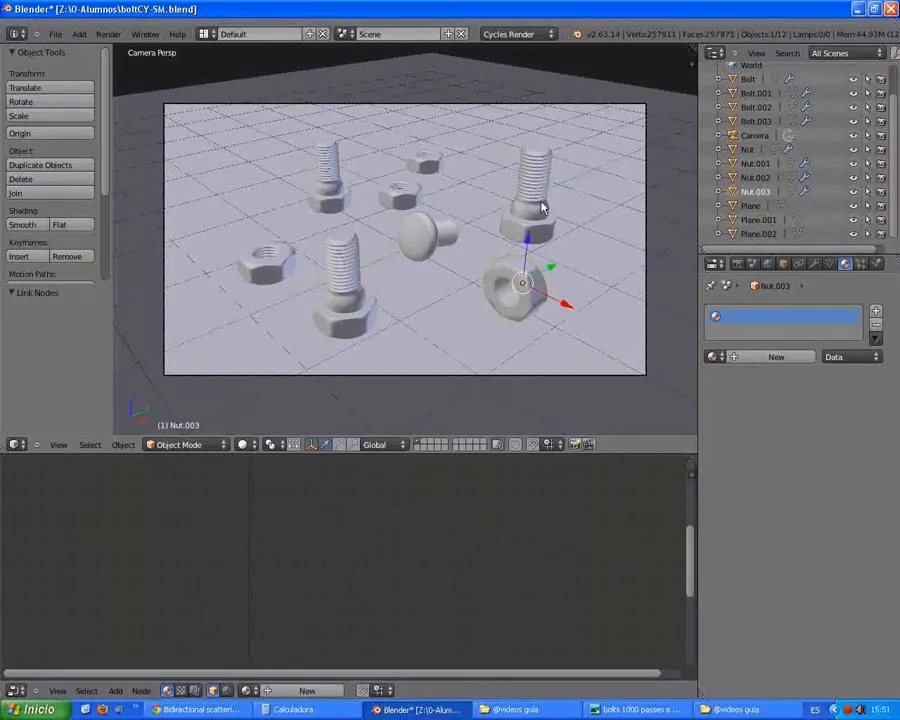
pyautogui.keyDown('shift'); pyautogui.rightClick(536, 203); pyautogui.keyUp('shift')
pyautogui.keyDown('shift'); pyautogui.rightClick(426, 233); pyautogui.keyUp('shift')
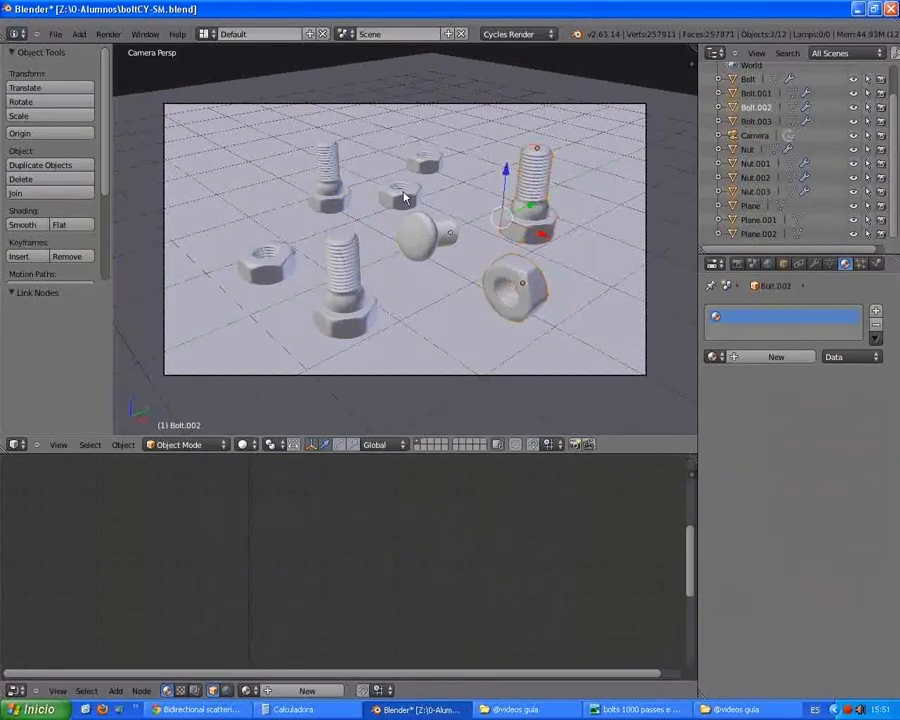
pyautogui.keyDown('shift'); pyautogui.rightClick(405, 198); pyautogui.keyUp('shift')
pyautogui.keyDown('shift'); pyautogui.rightClick(424, 166); pyautogui.keyUp('shift')
pyautogui.keyDown('shift'); pyautogui.rightClick(328, 200); pyautogui.keyUp('shift')
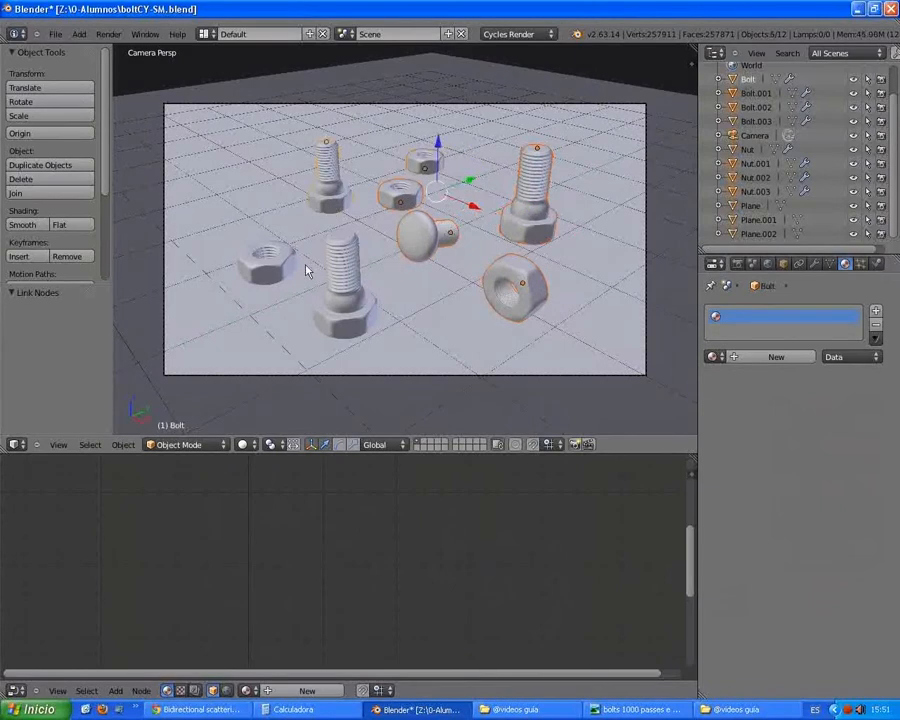
pyautogui.keyDown('shift'); pyautogui.rightClick(277, 266); pyautogui.keyUp('shift')
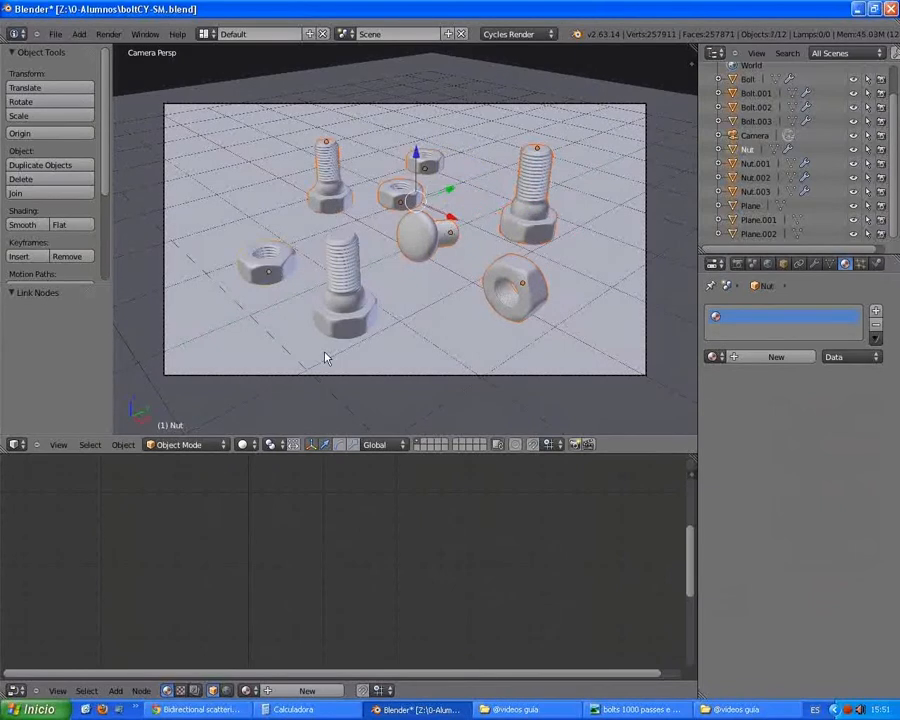
pyautogui.keyDown('shift'); pyautogui.rightClick(342, 290); pyautogui.keyUp('shift')
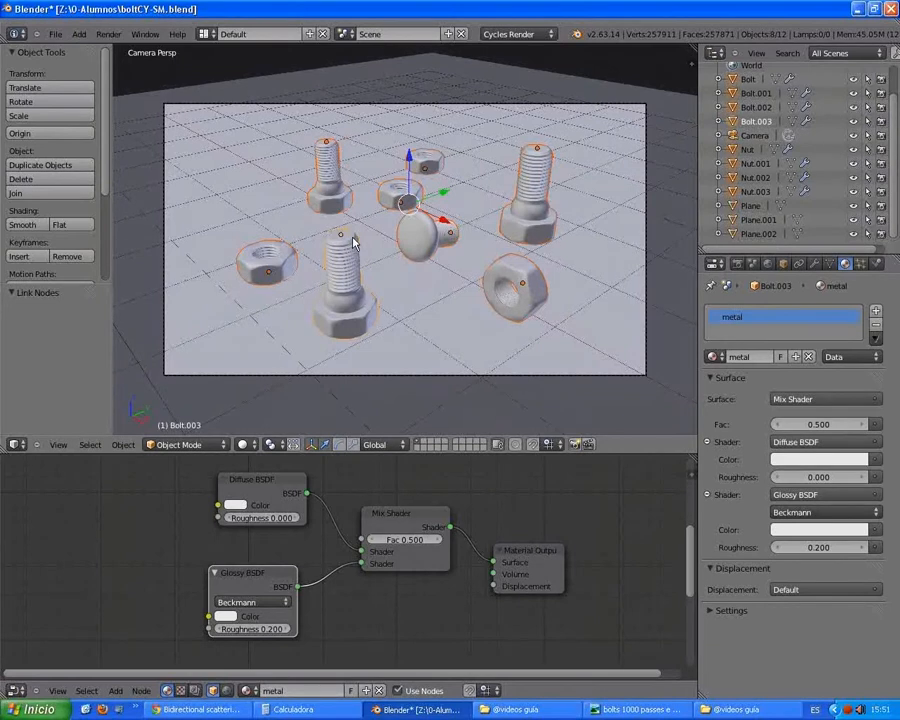
pyautogui.hotkey('ctrl', 'l')
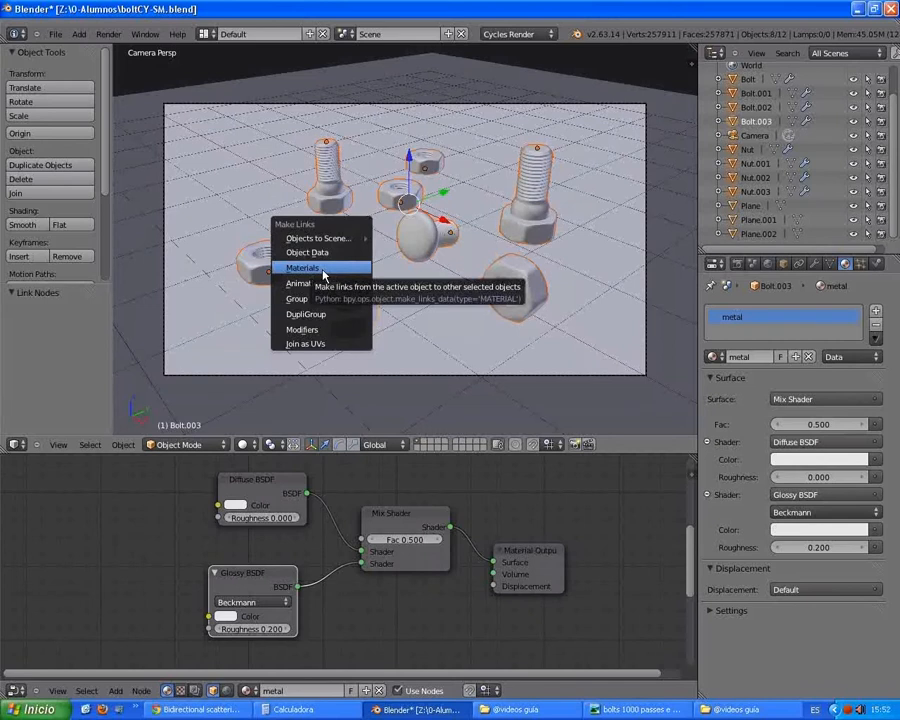
pyautogui.click(323, 270)
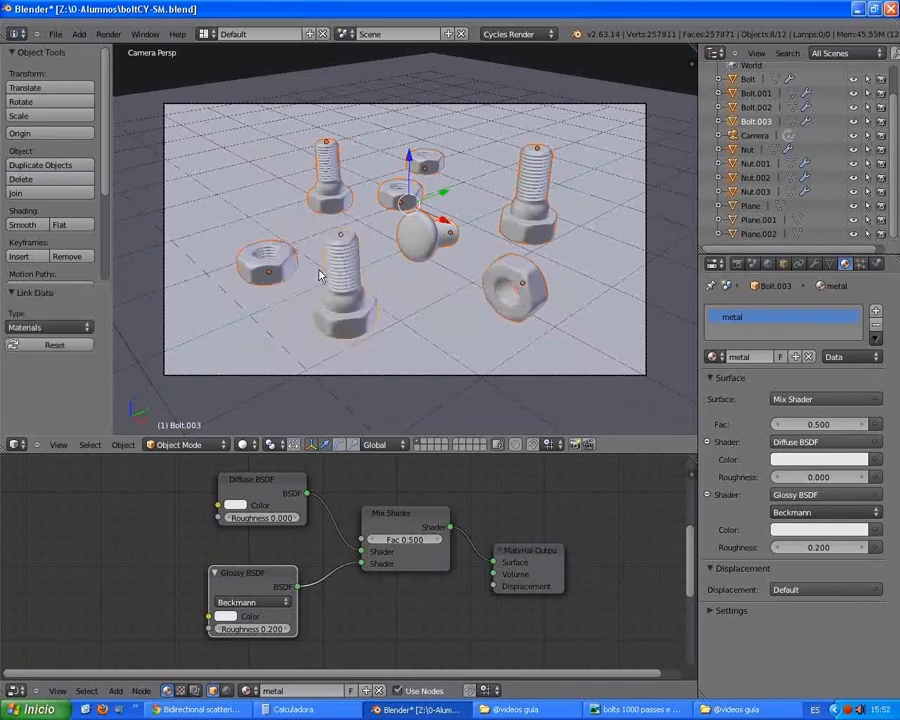
# Step: Render the scene with the metal material applied to all the bolts and nuts
pyautogui.press('F12')
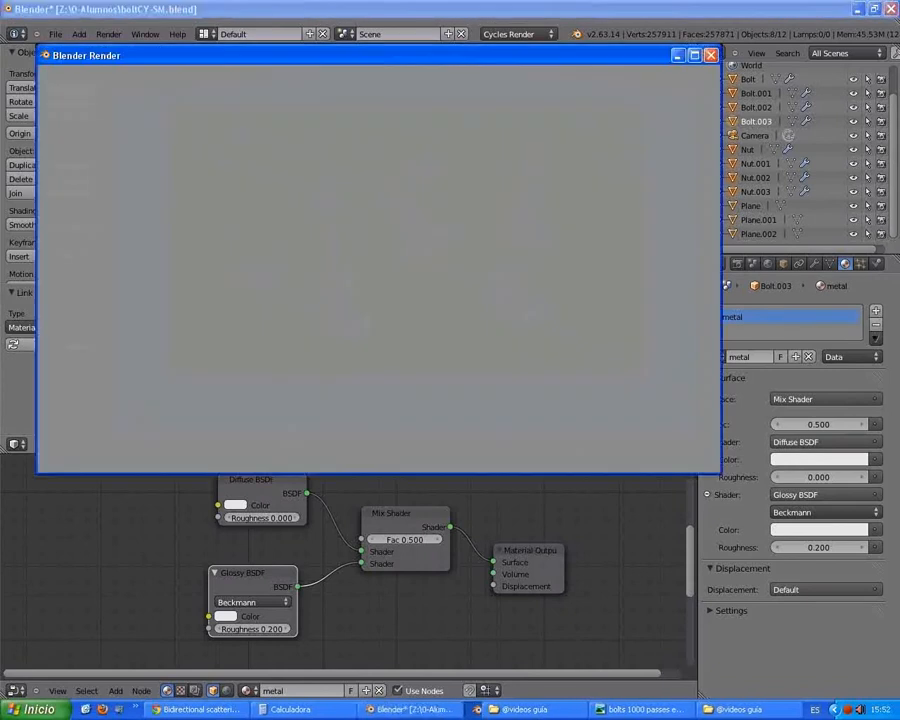